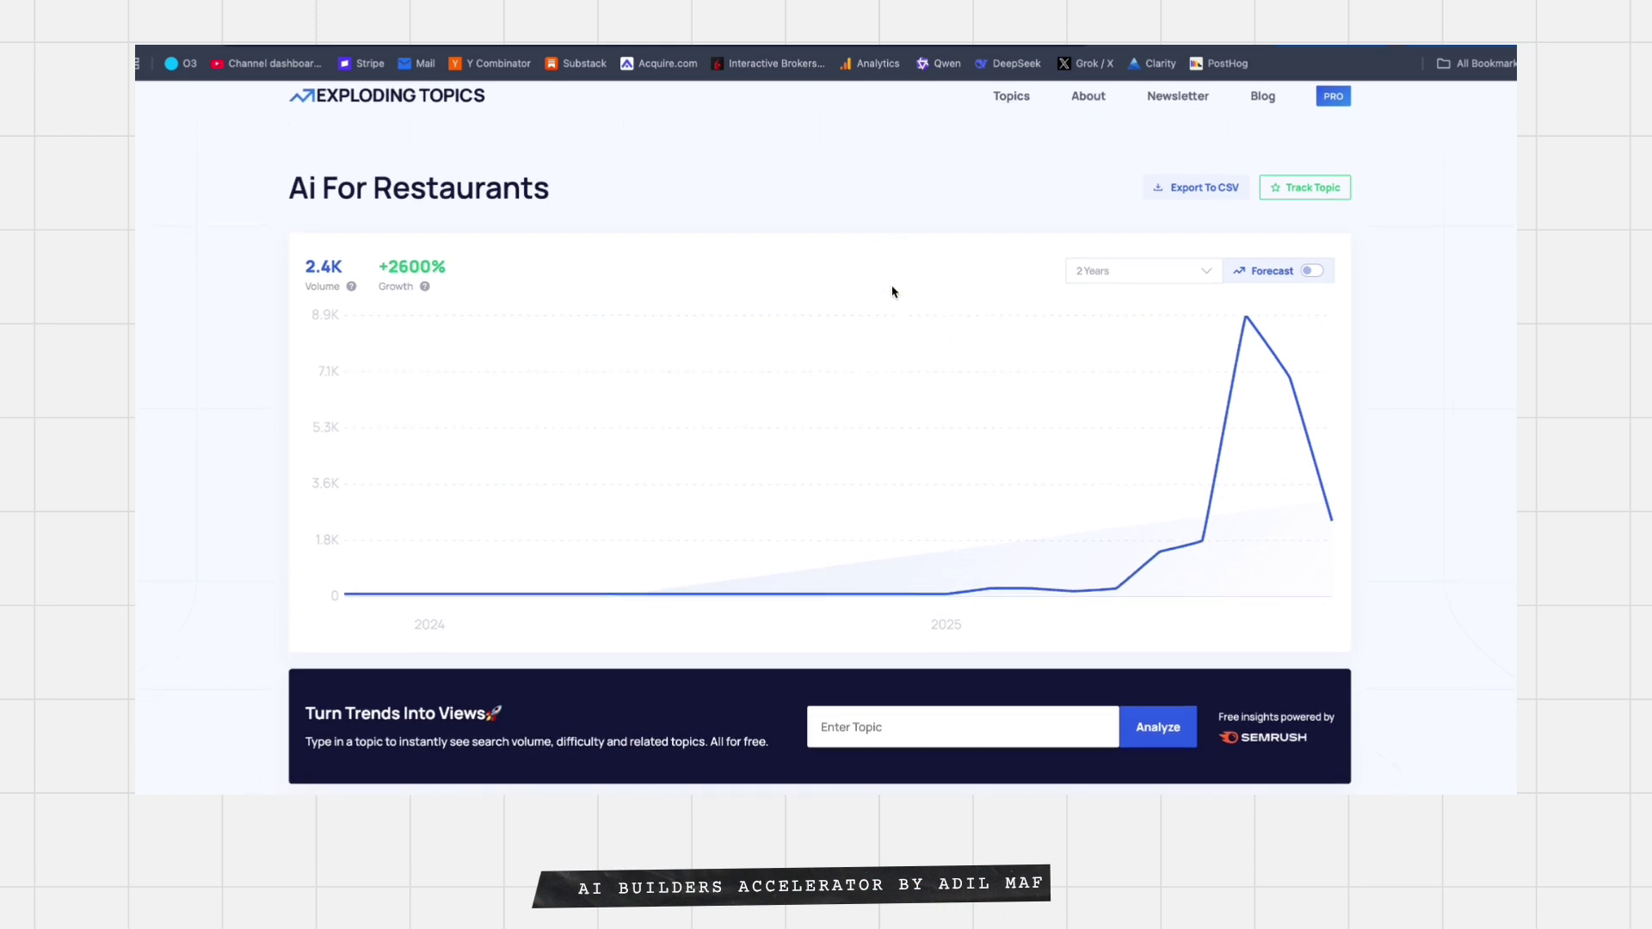
Step: Copy the 'Ai For Restaurants' heading from Exploding Topics, then move to the Glimpse tab
scroll(962, 366, down, 2)
scroll(960, 361, down, 3)
scroll(958, 359, up, 5)
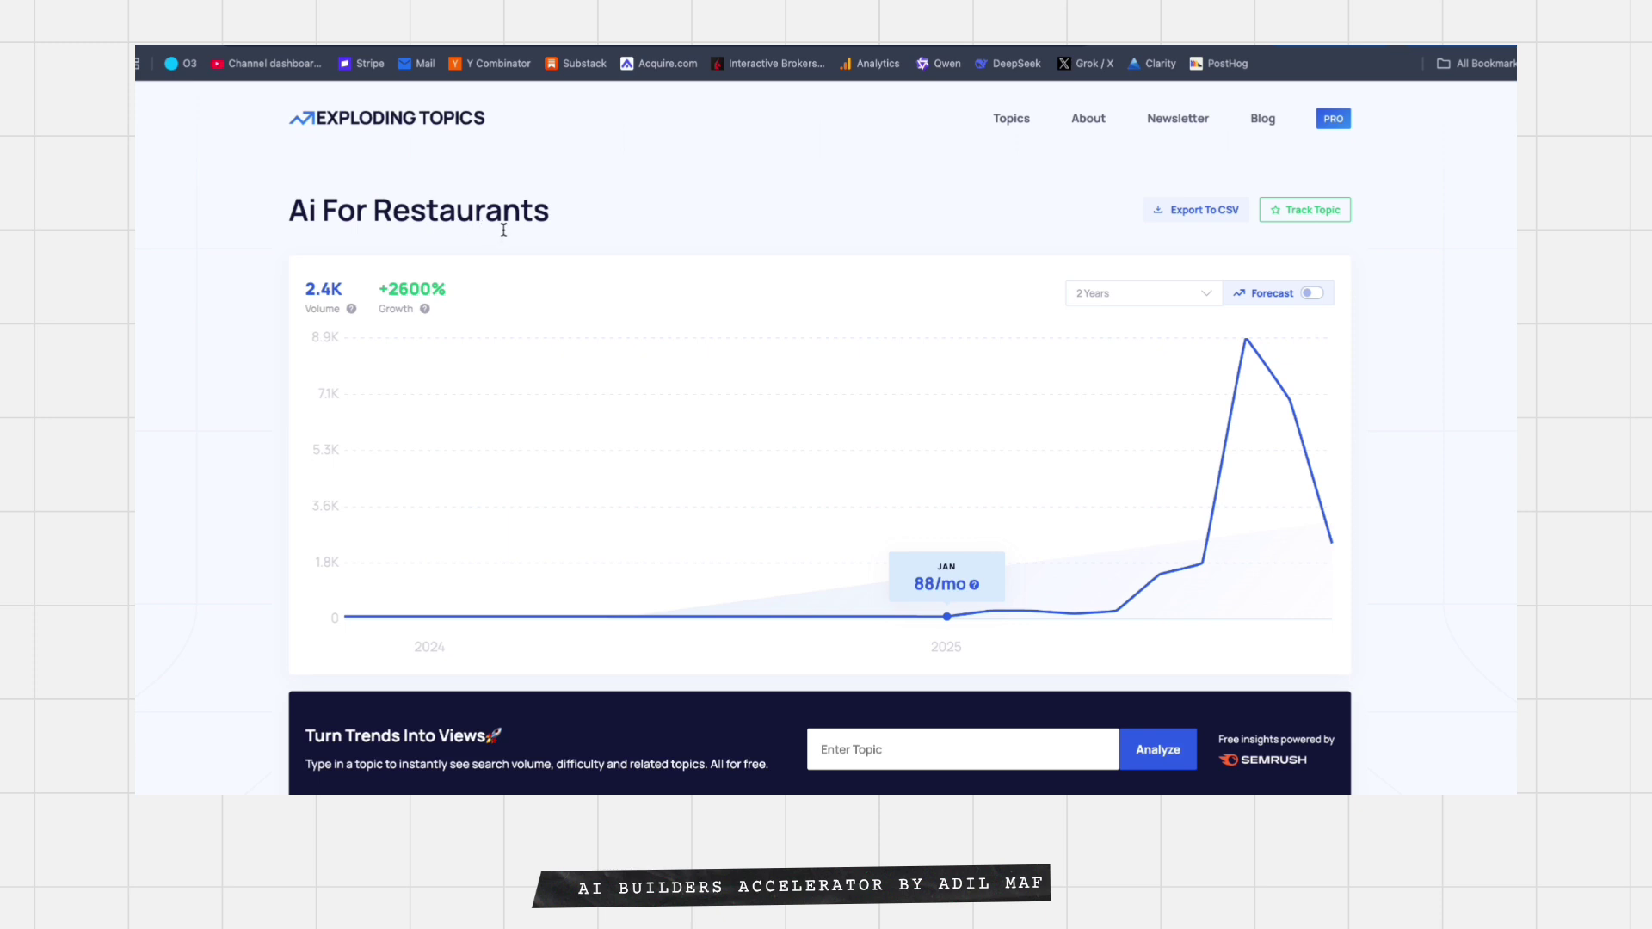
triple_click(516, 213)
click(586, 235)
triple_click(487, 216)
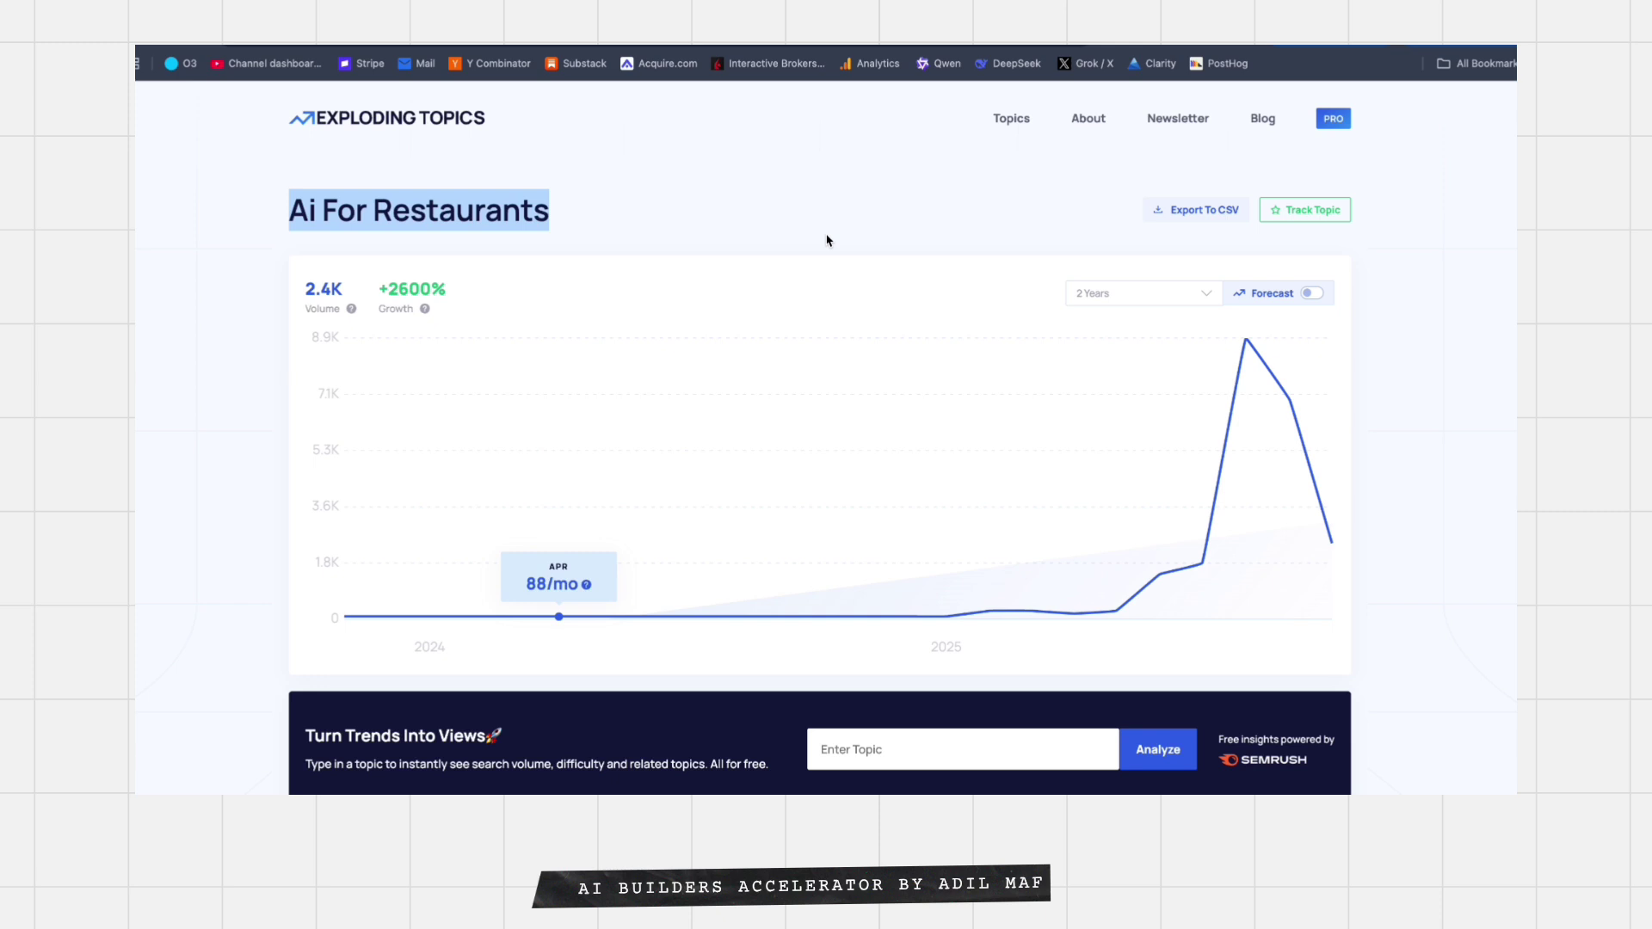
click(784, 236)
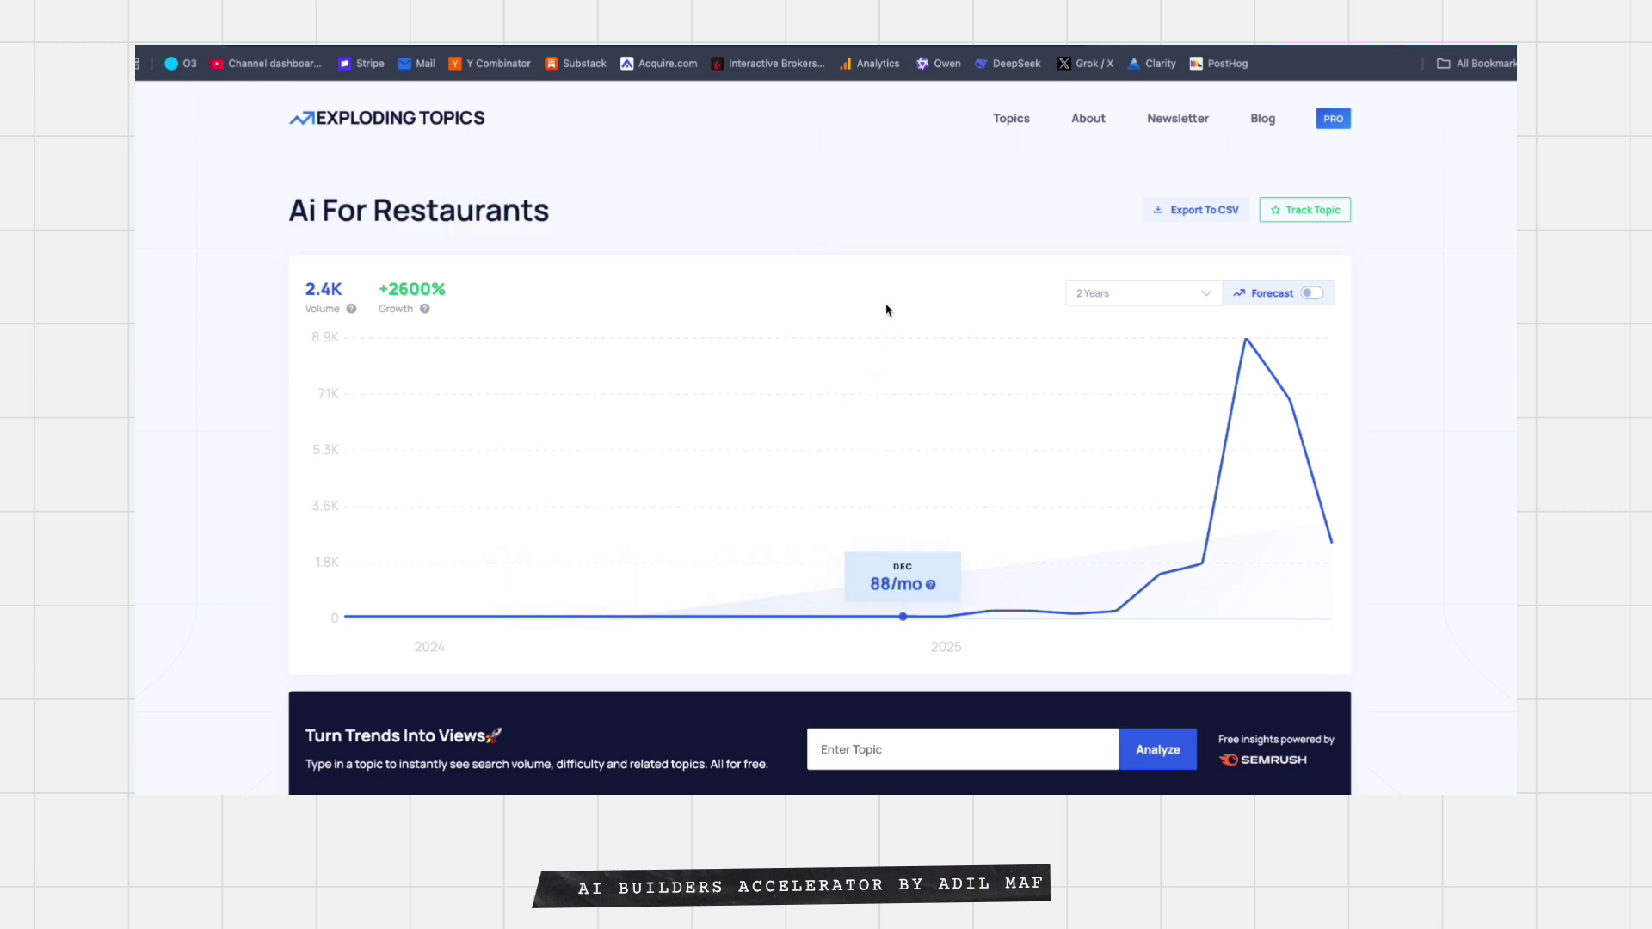
triple_click(366, 201)
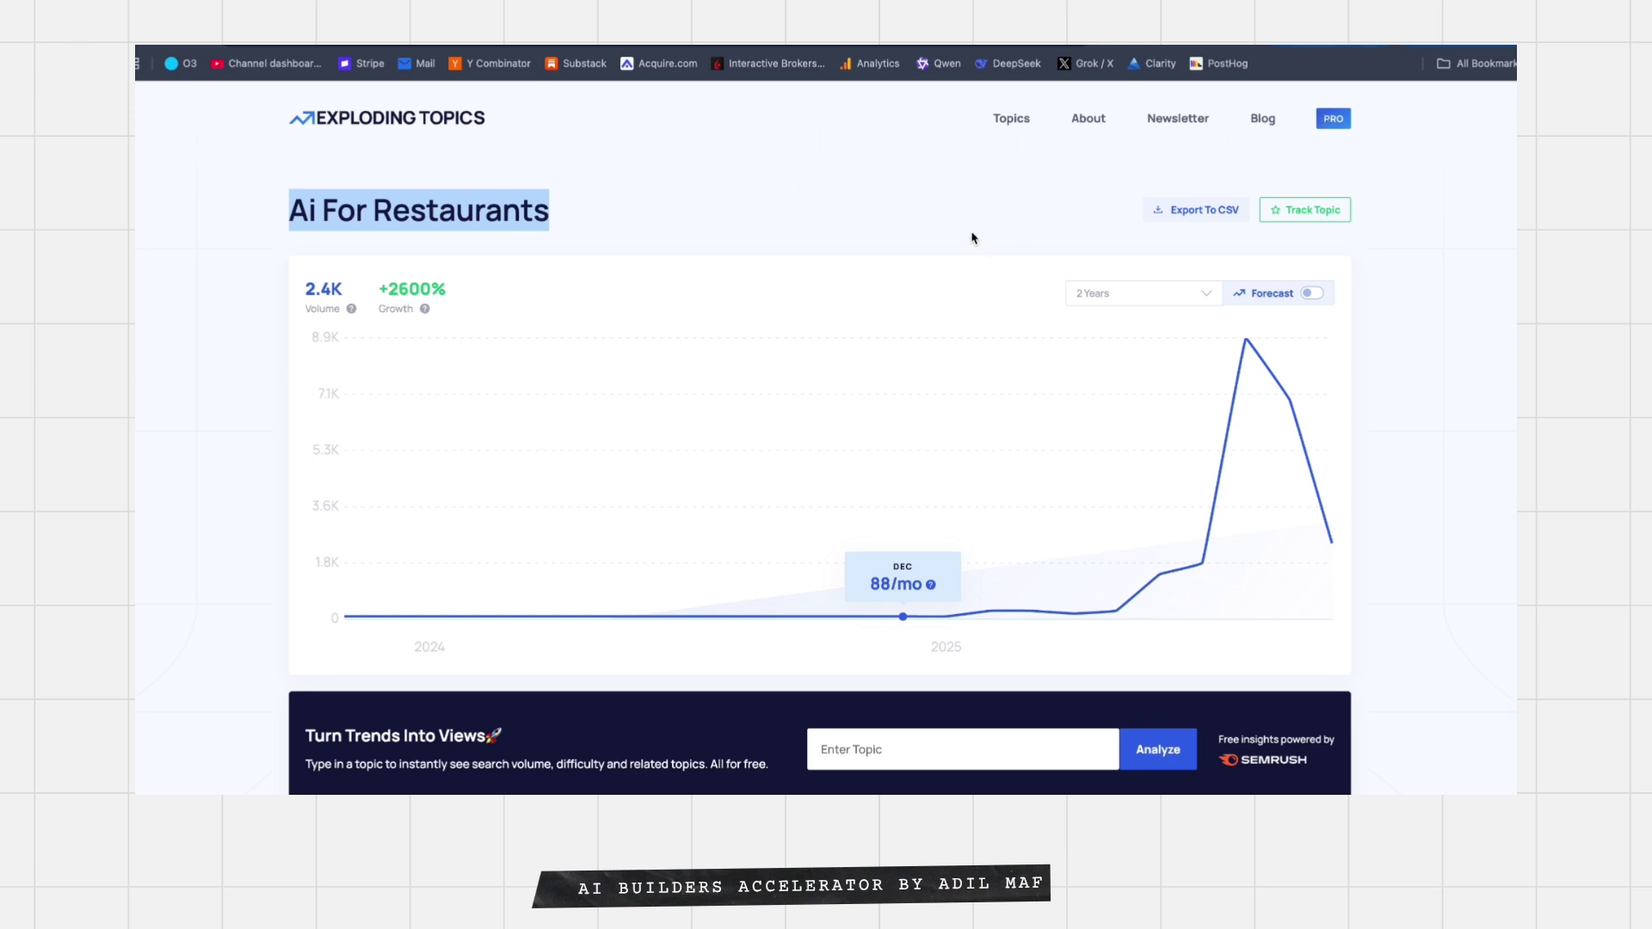
right_click(482, 202)
click(520, 241)
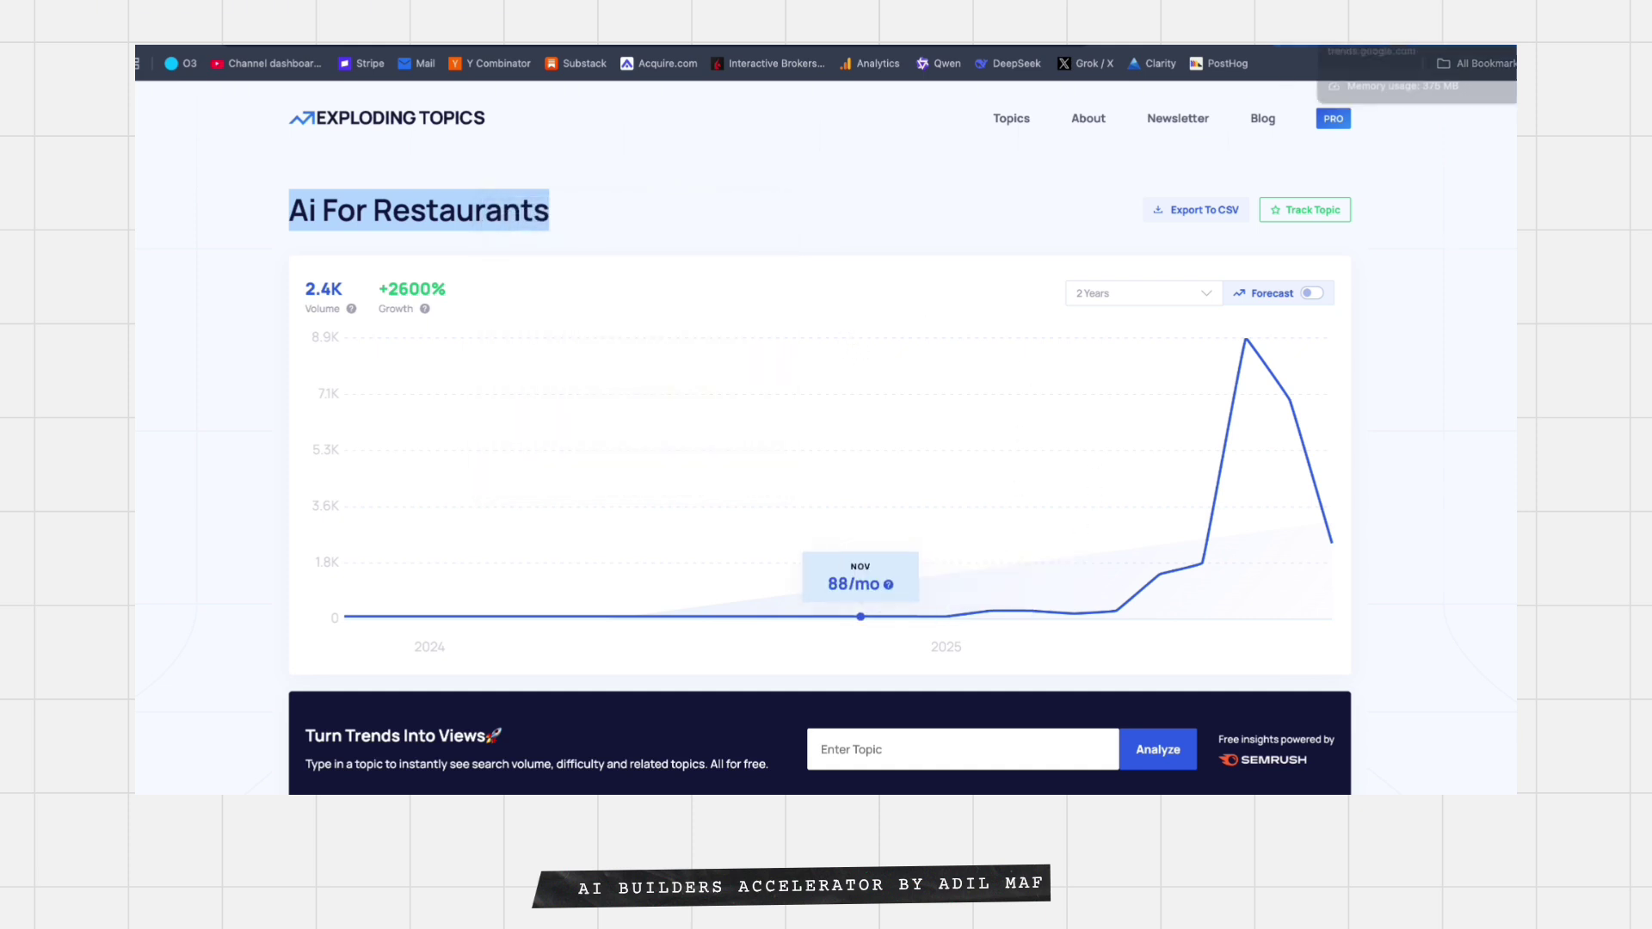
click(1365, 45)
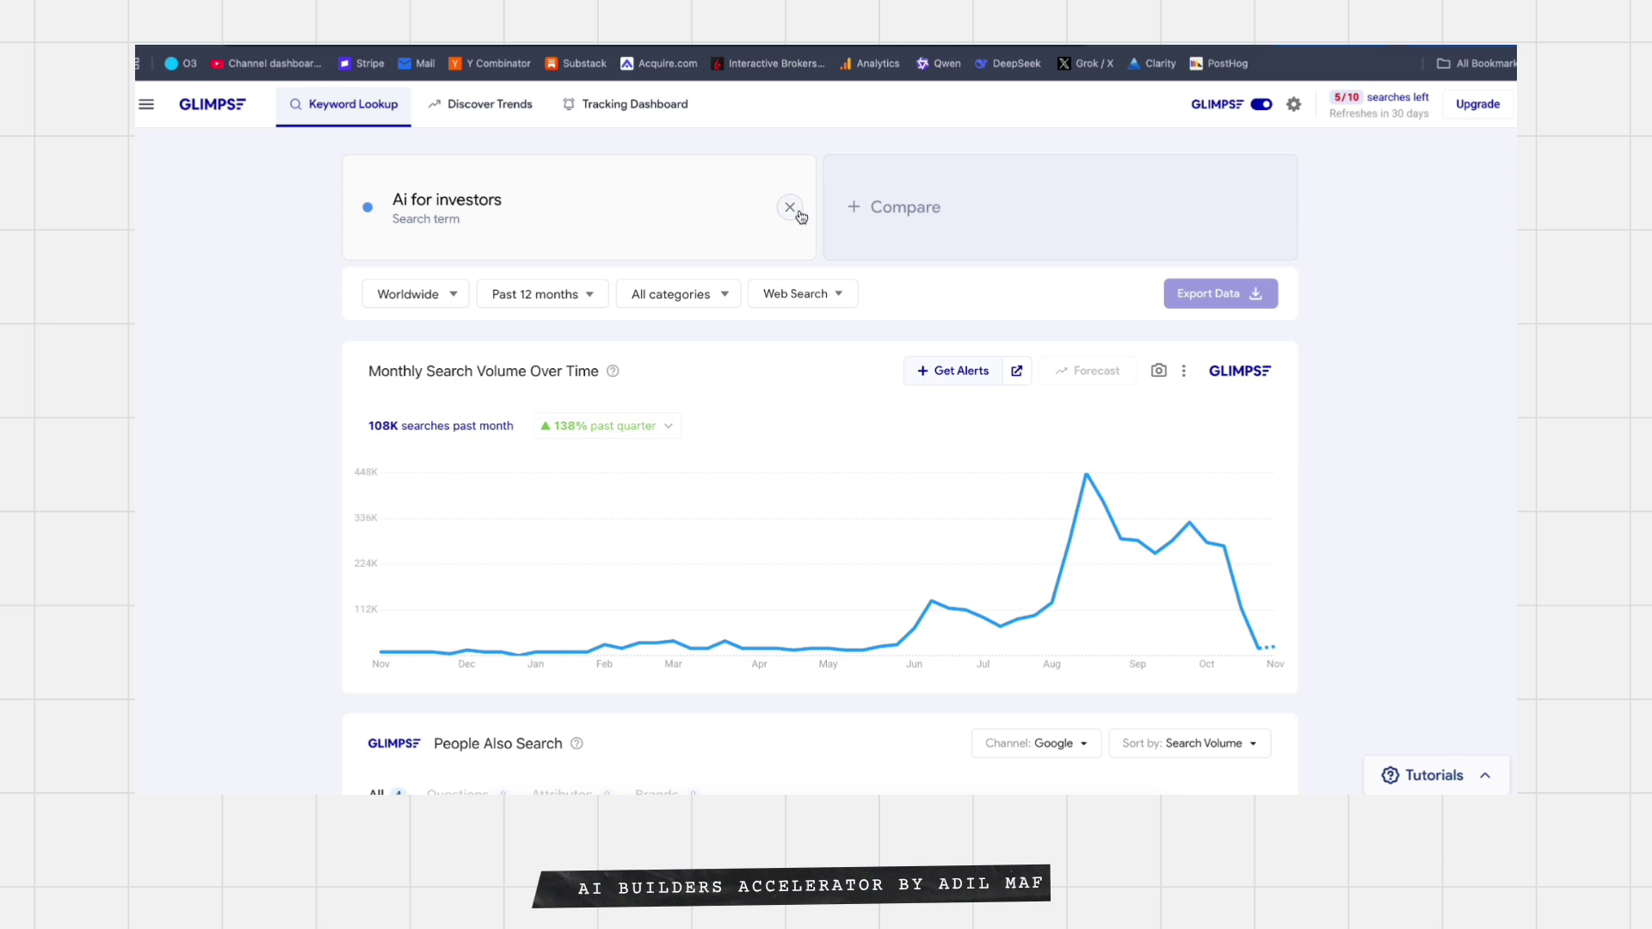
Step: Swap the 'Ai for investors' search for 'Ai for restaurants' and run it
click(905, 216)
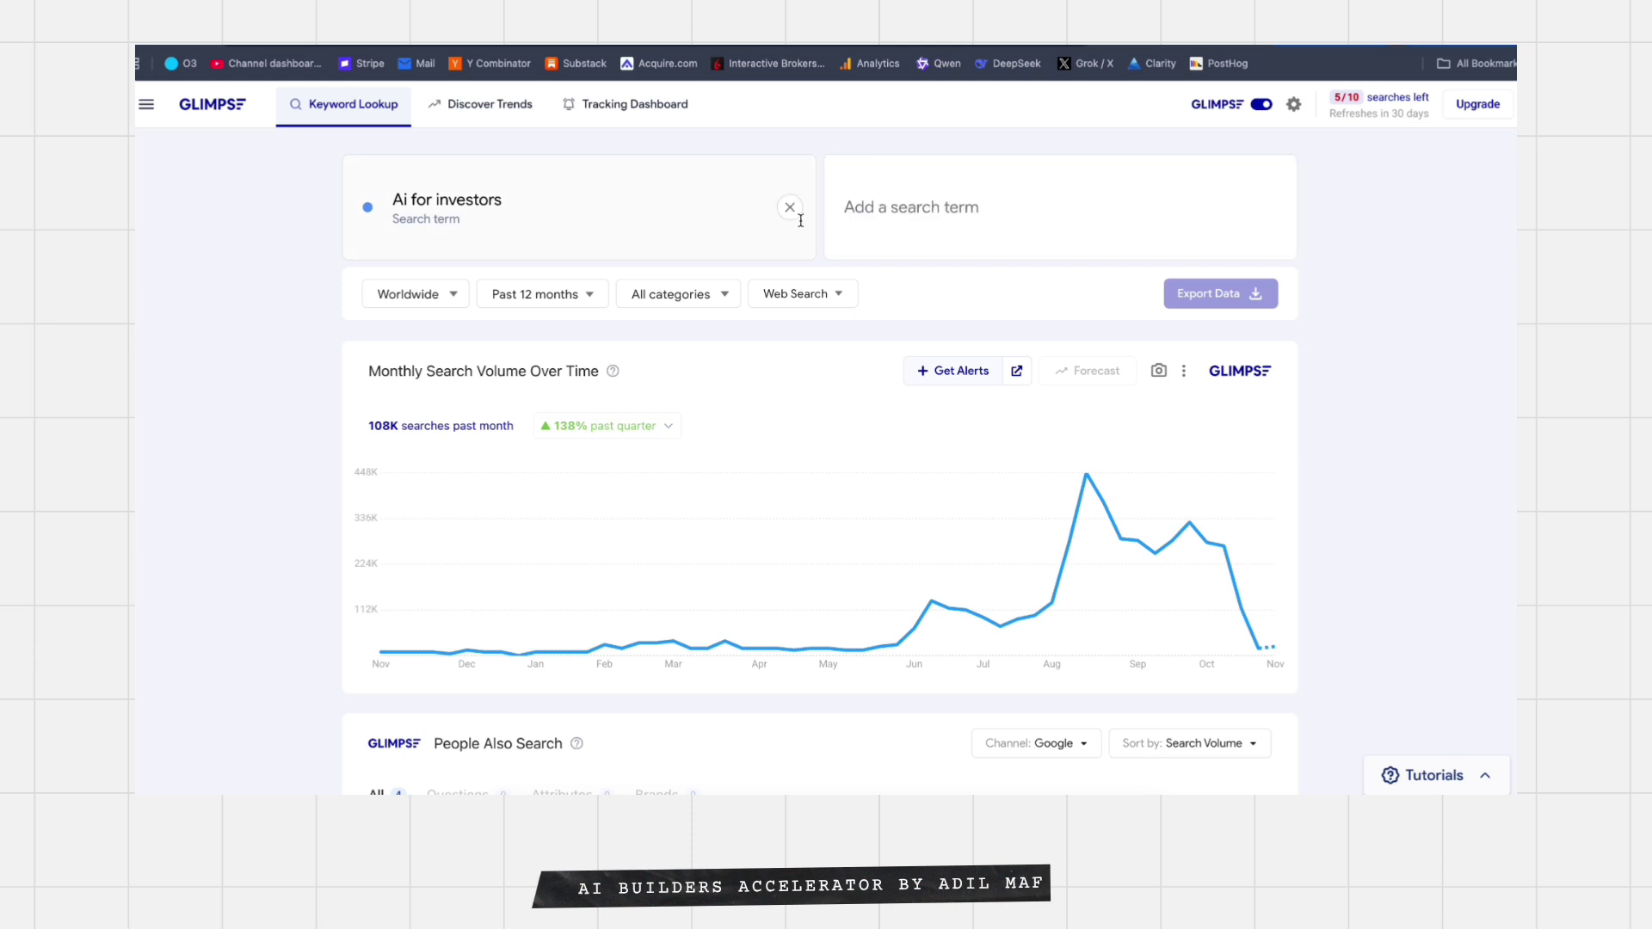
click(667, 194)
click(788, 206)
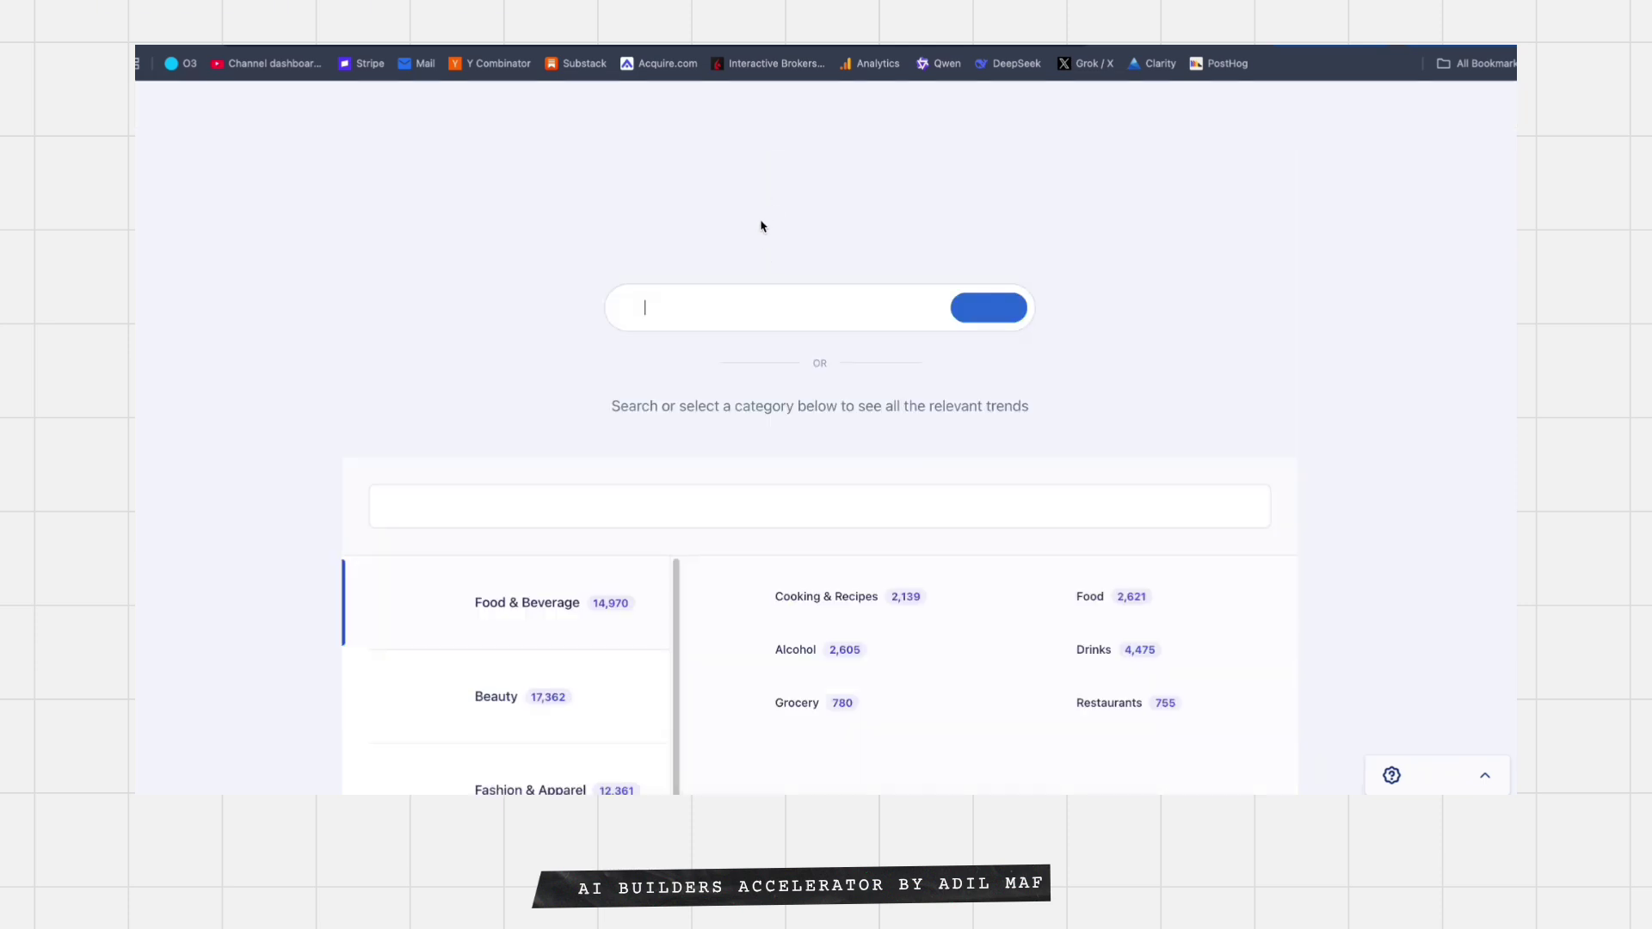
text(Ai for restaurants)
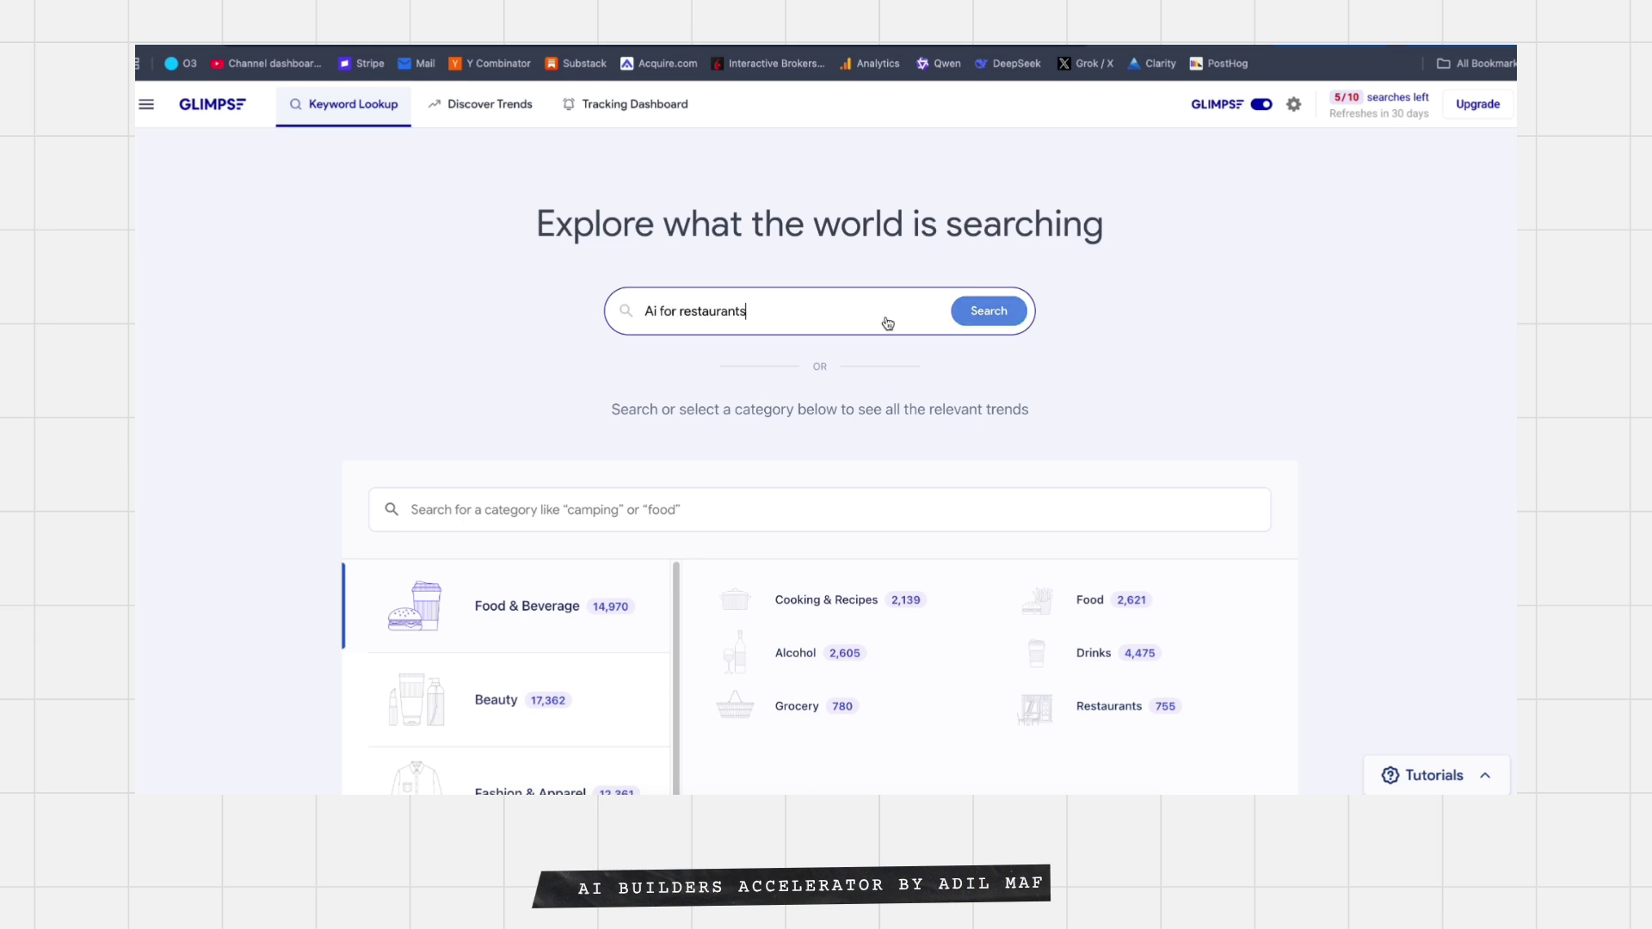
click(982, 319)
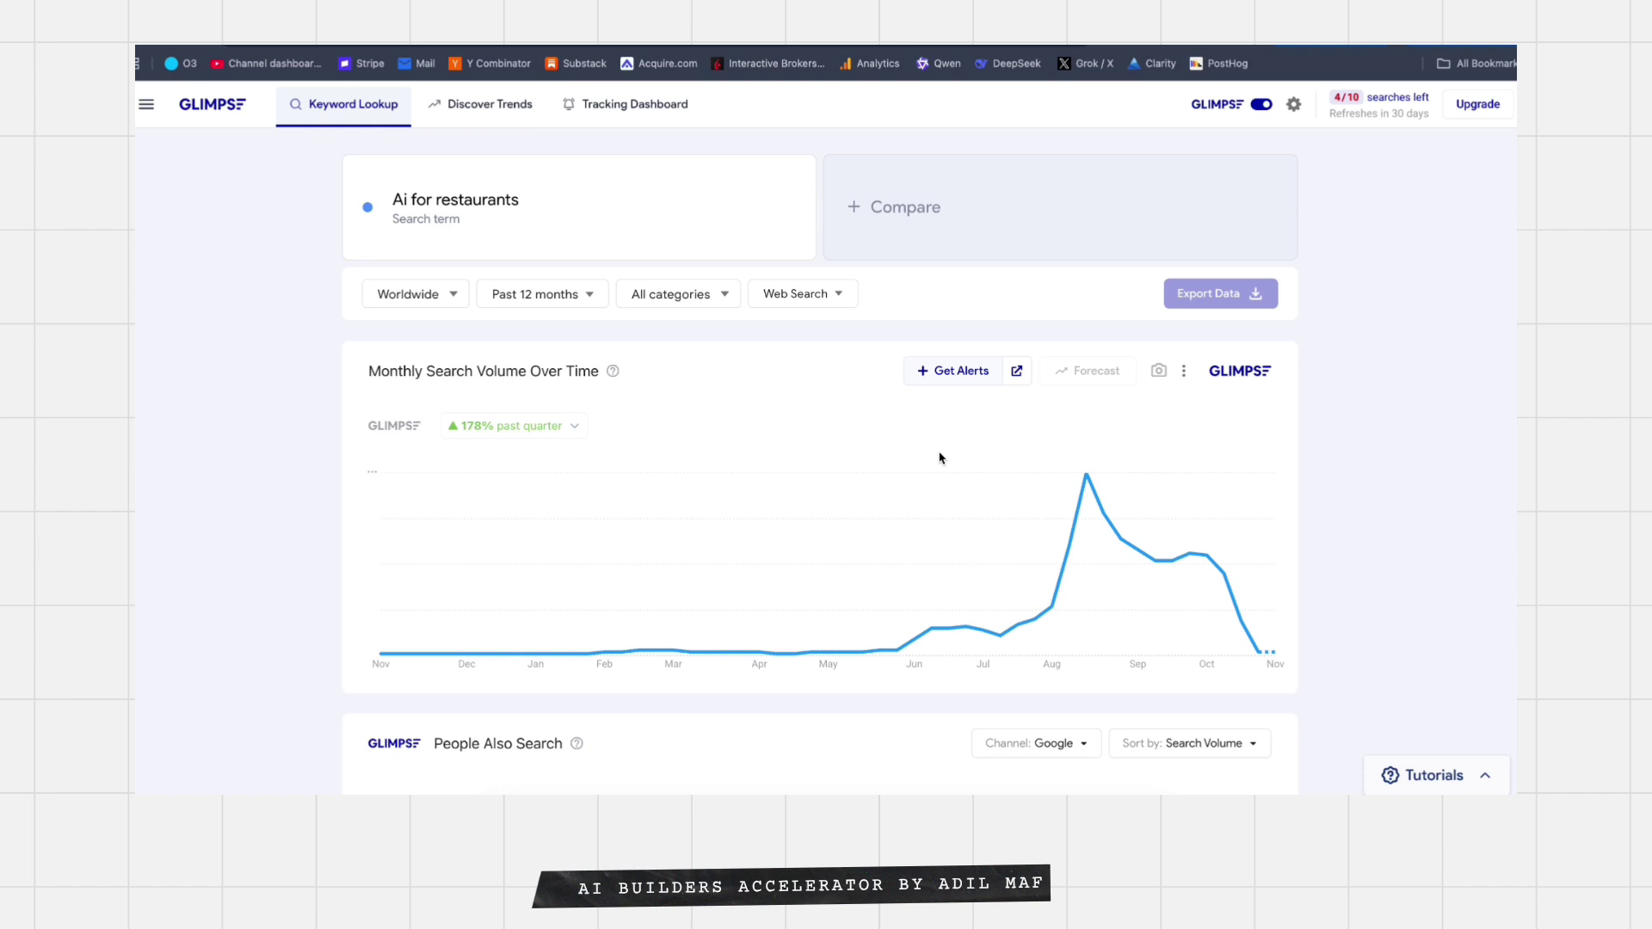
Step: Check the Exploding Topics trend, return to Glimpse, and scroll to the 17 related queries
scroll(940, 458, down, 1)
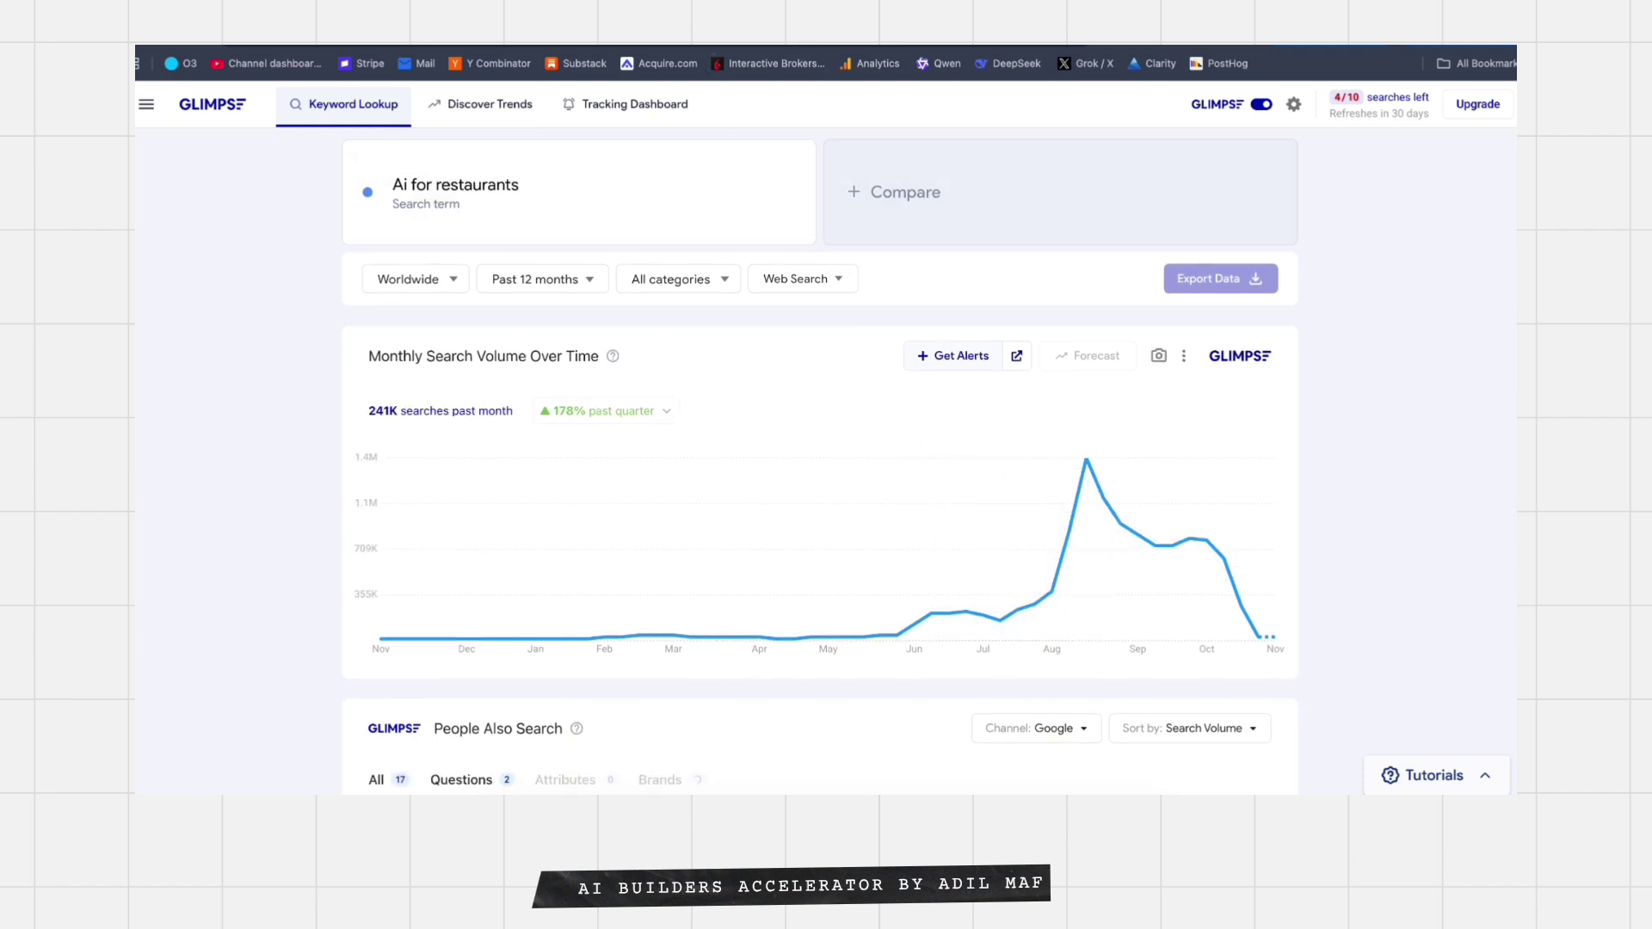
click(912, 39)
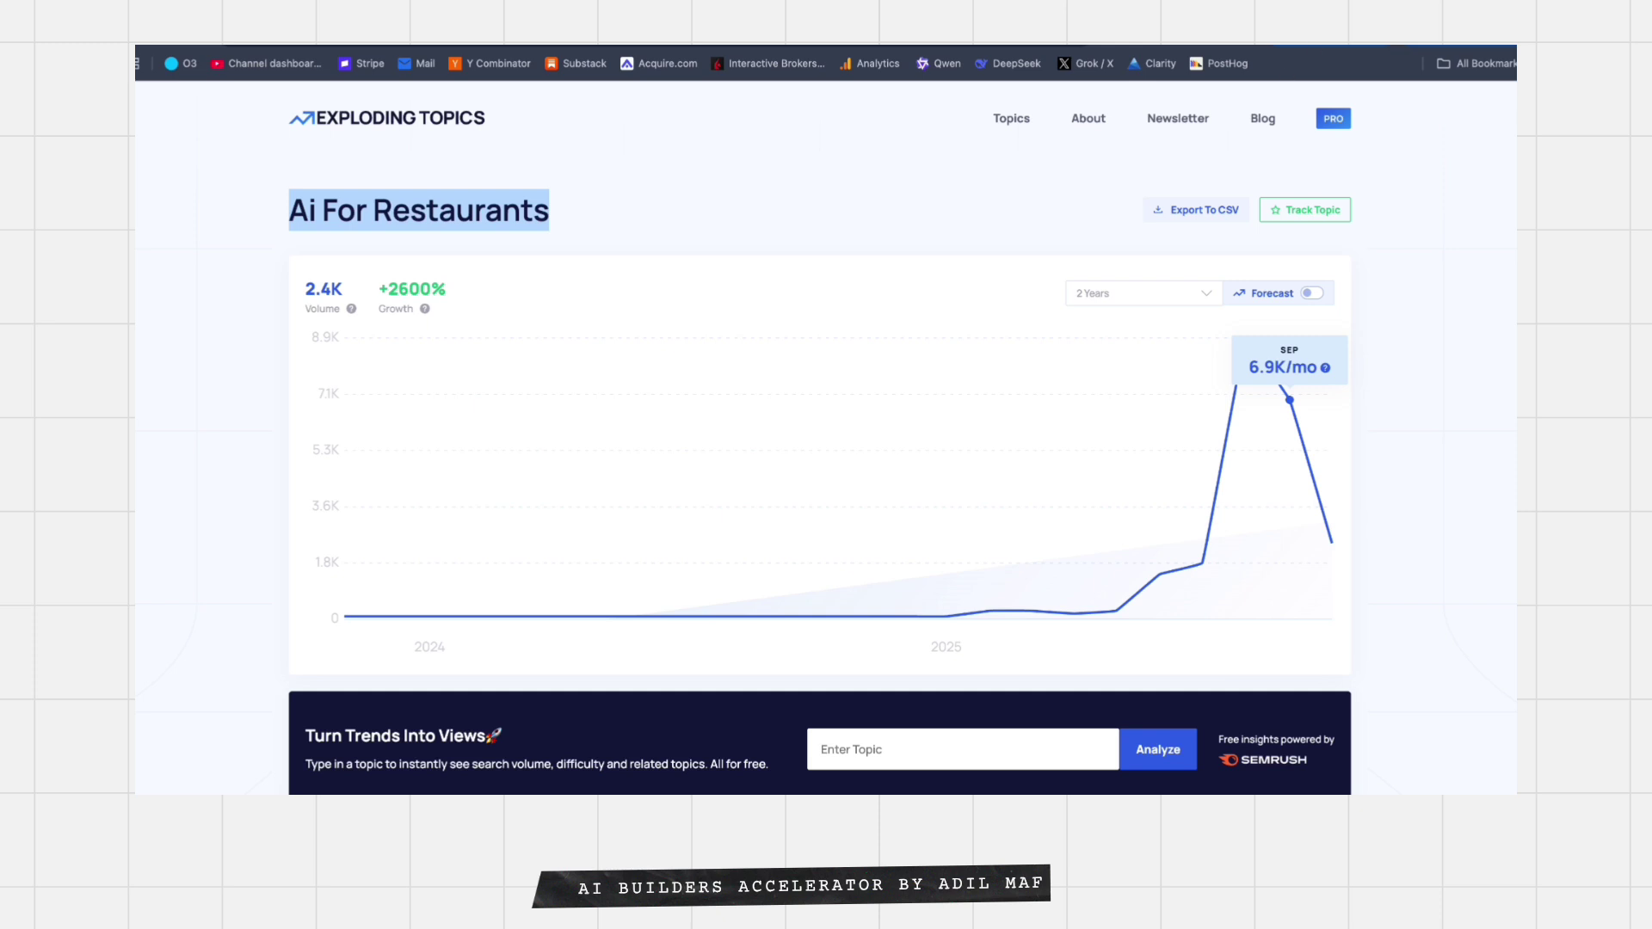
key(ctrl+tab)
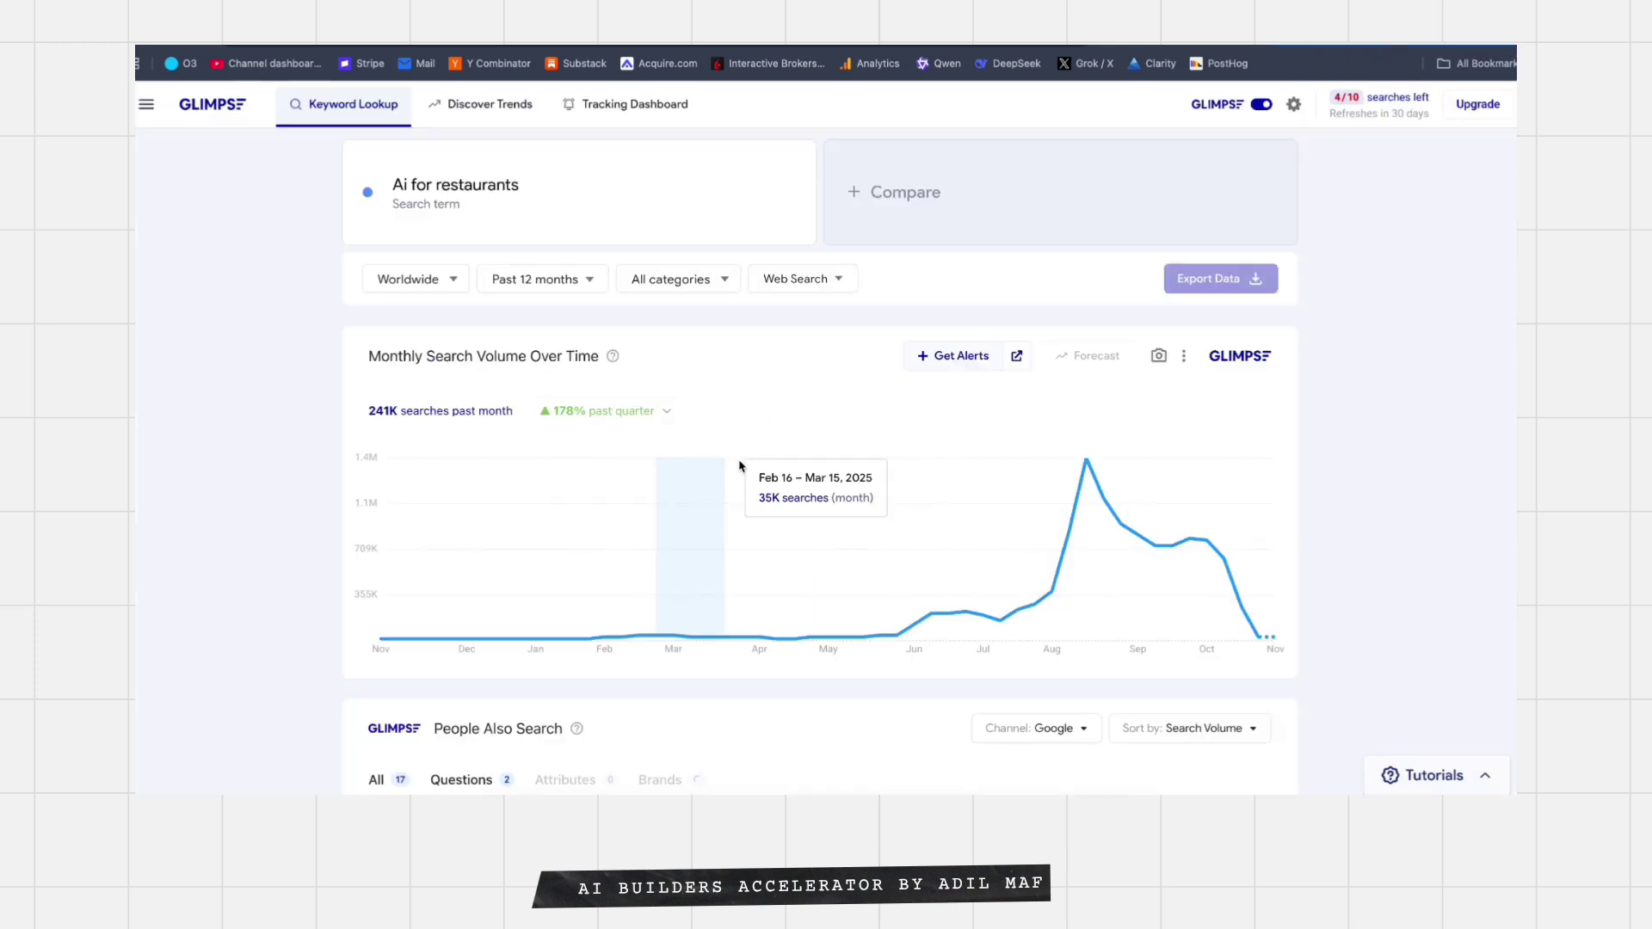
scroll(779, 473, up, 1)
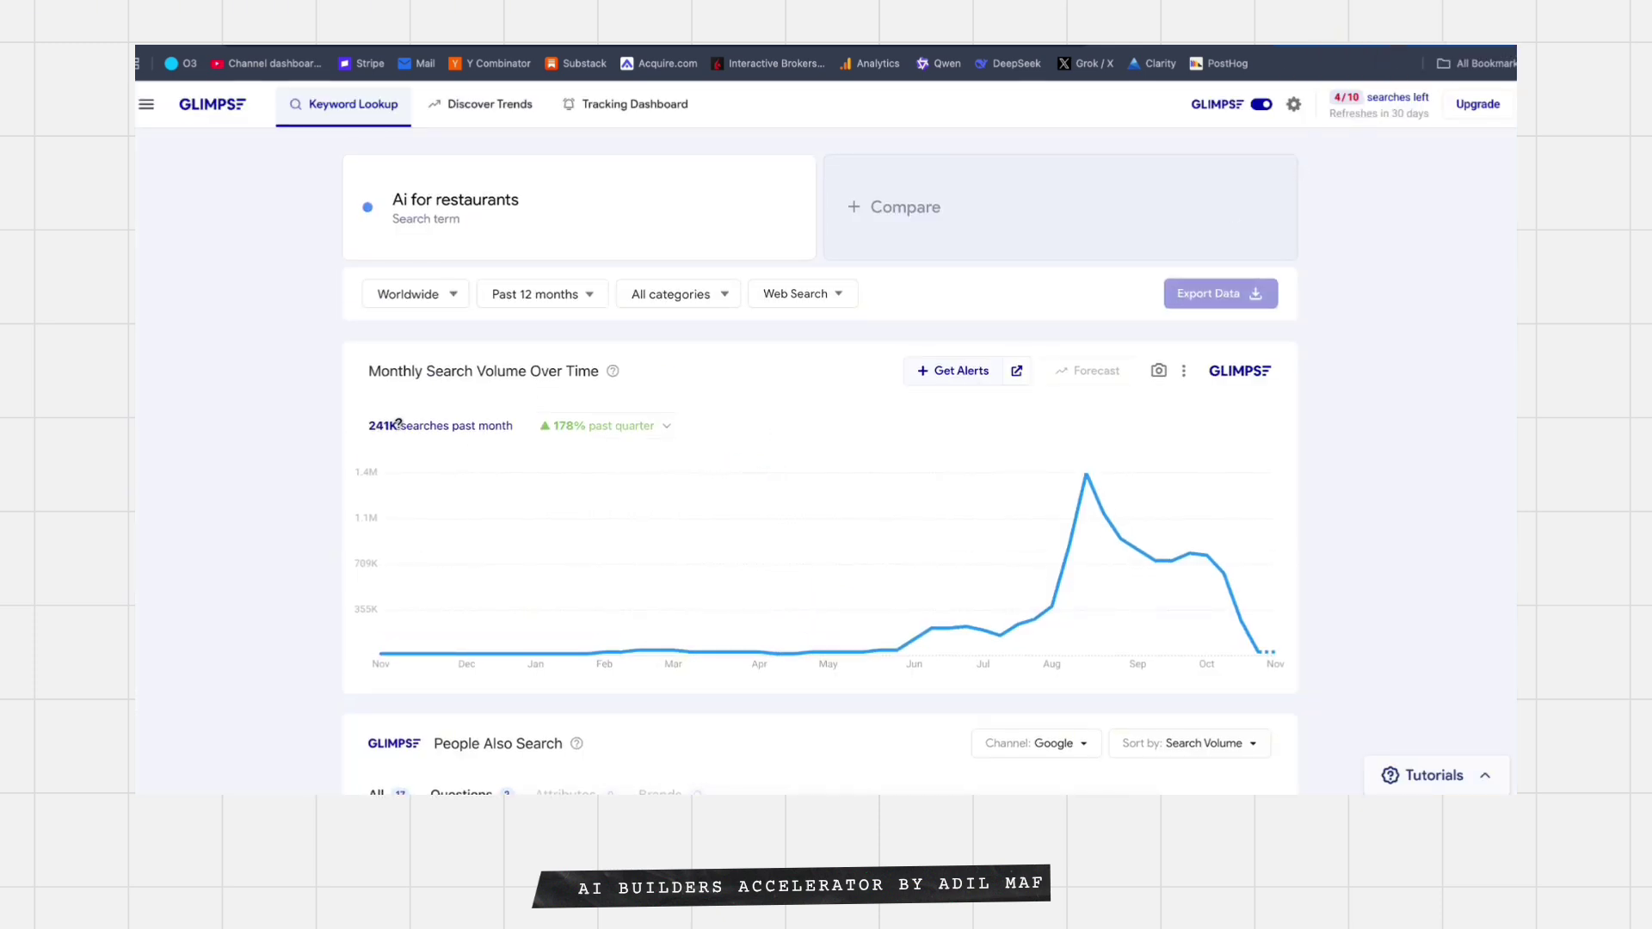
mouse_move(499, 453)
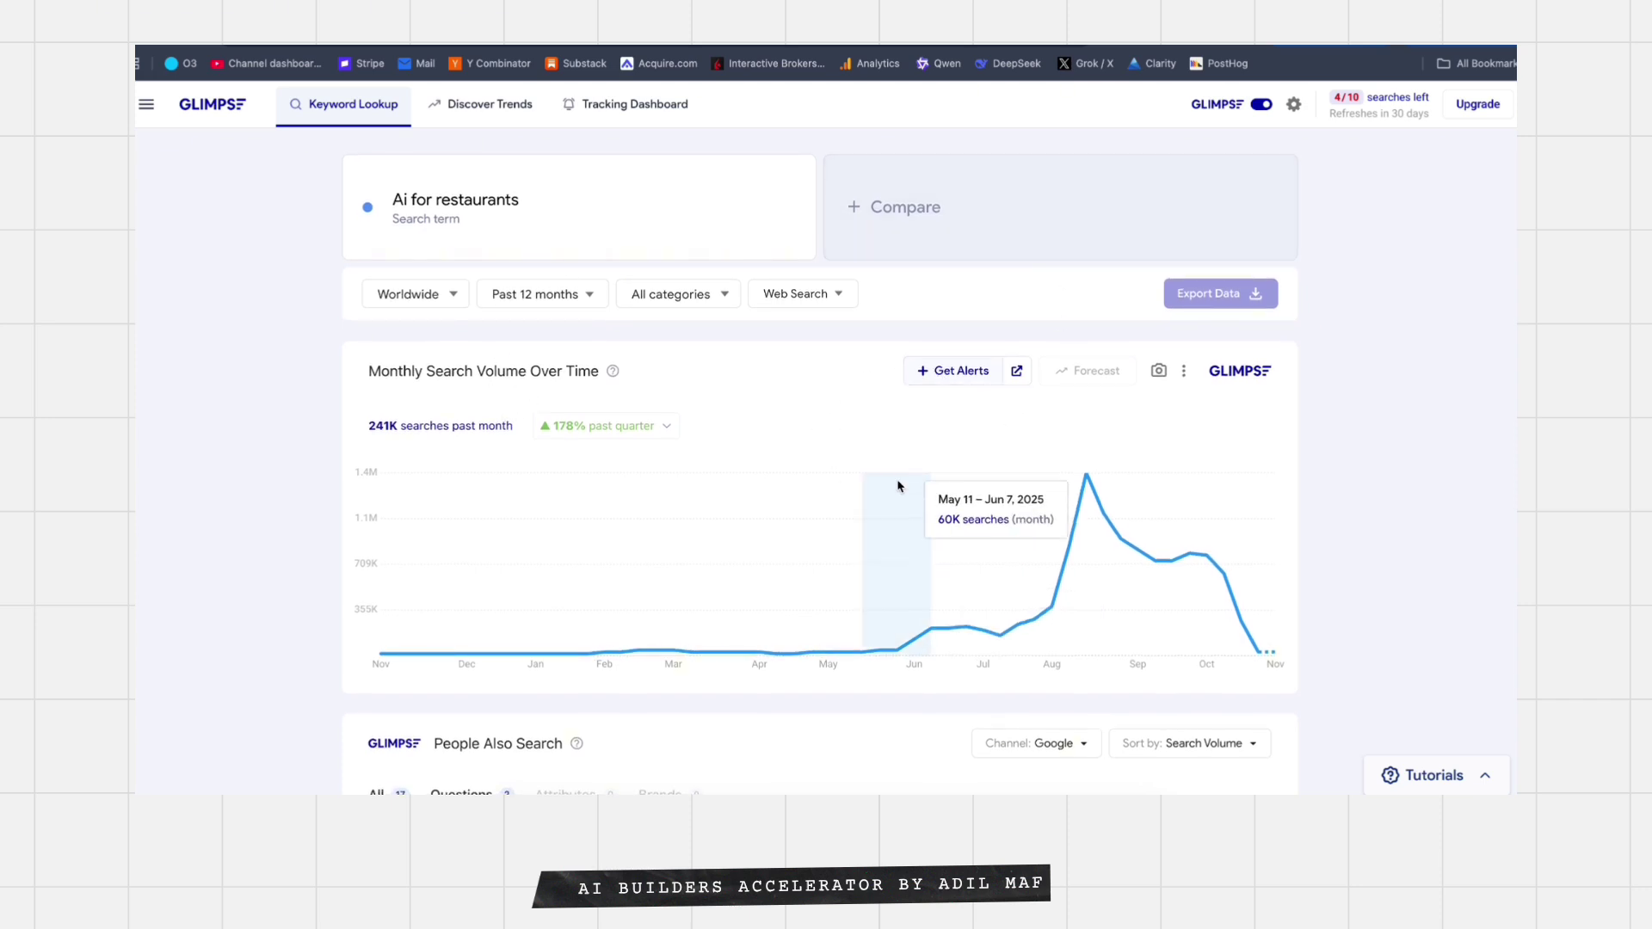
scroll(893, 475, down, 6)
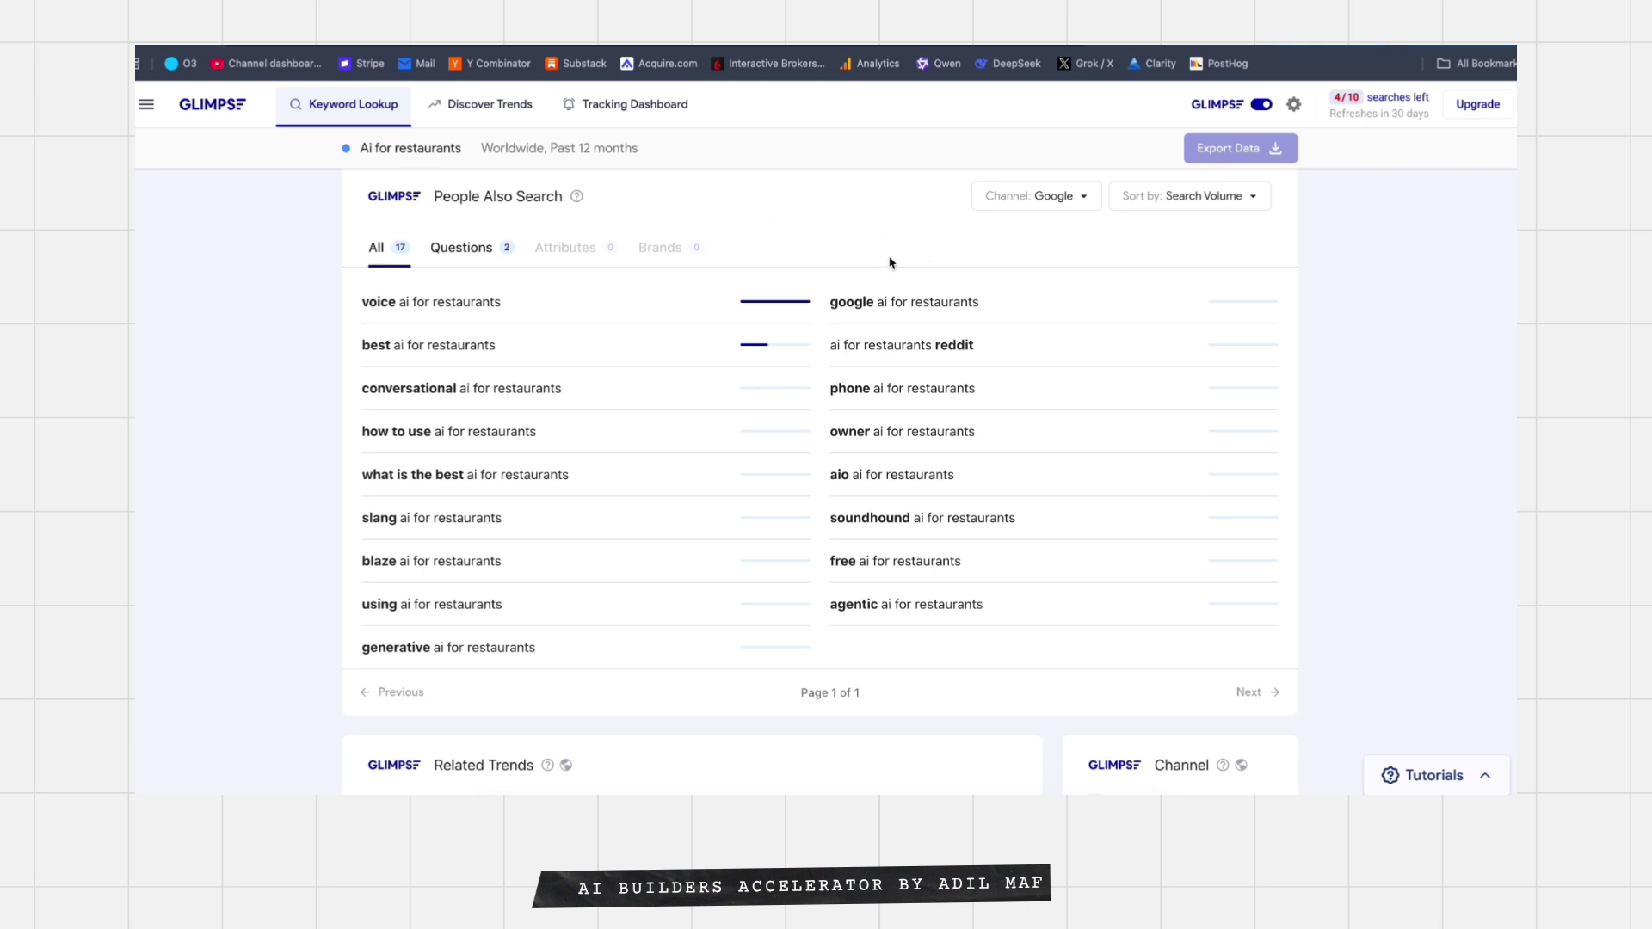
scroll(774, 344, up, 6)
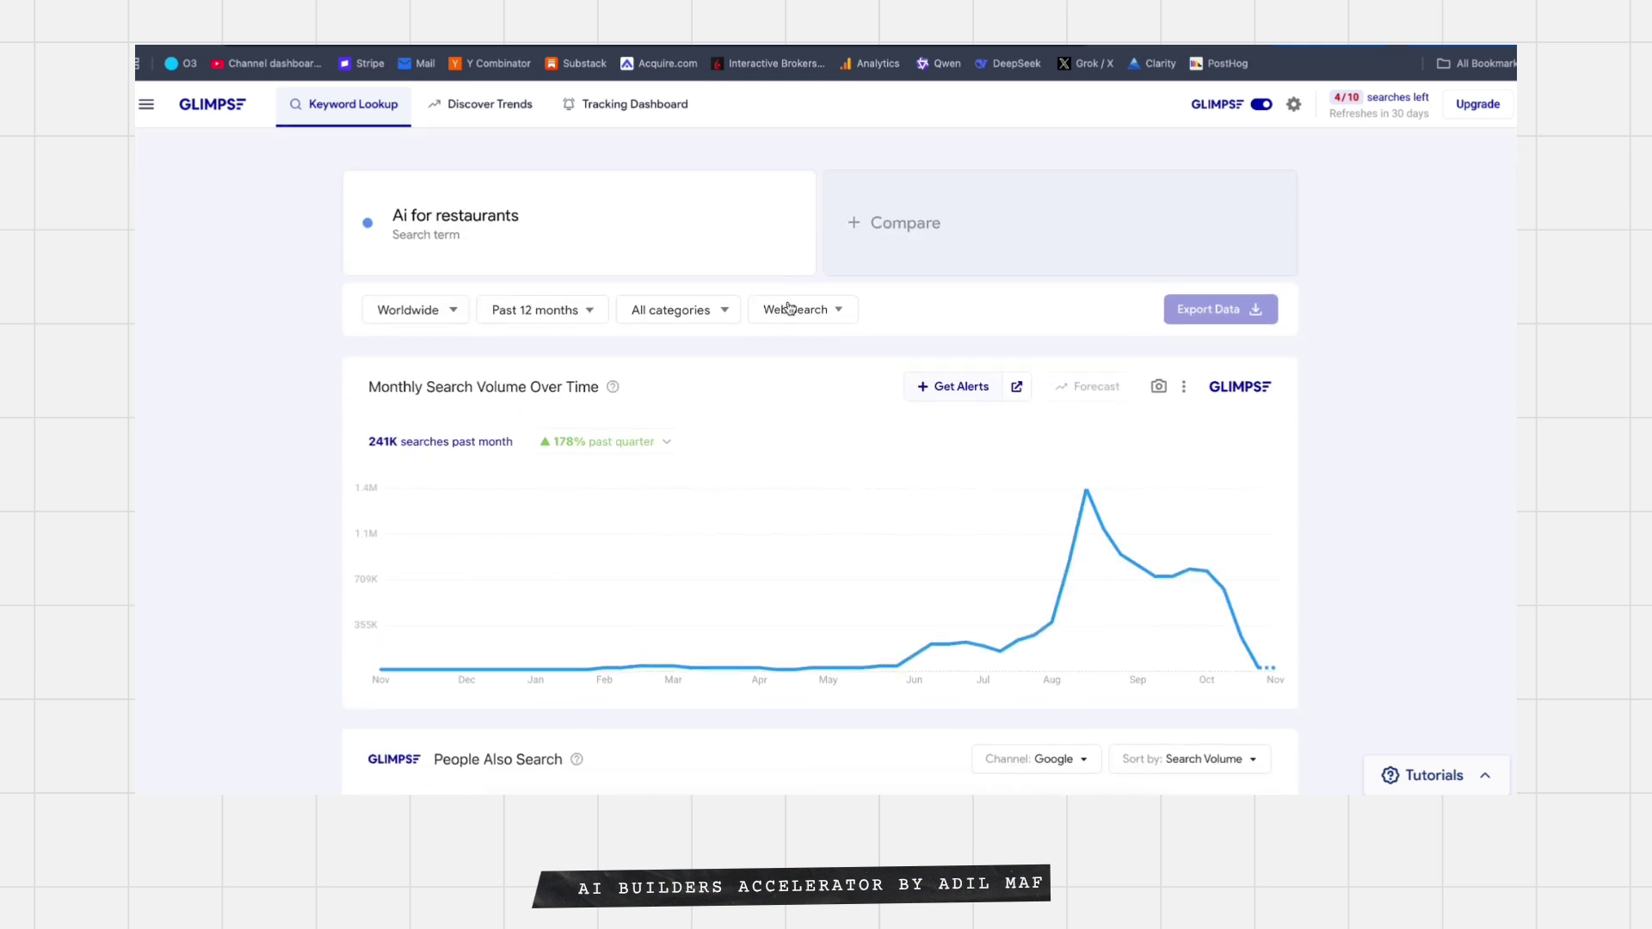
mouse_move(747, 500)
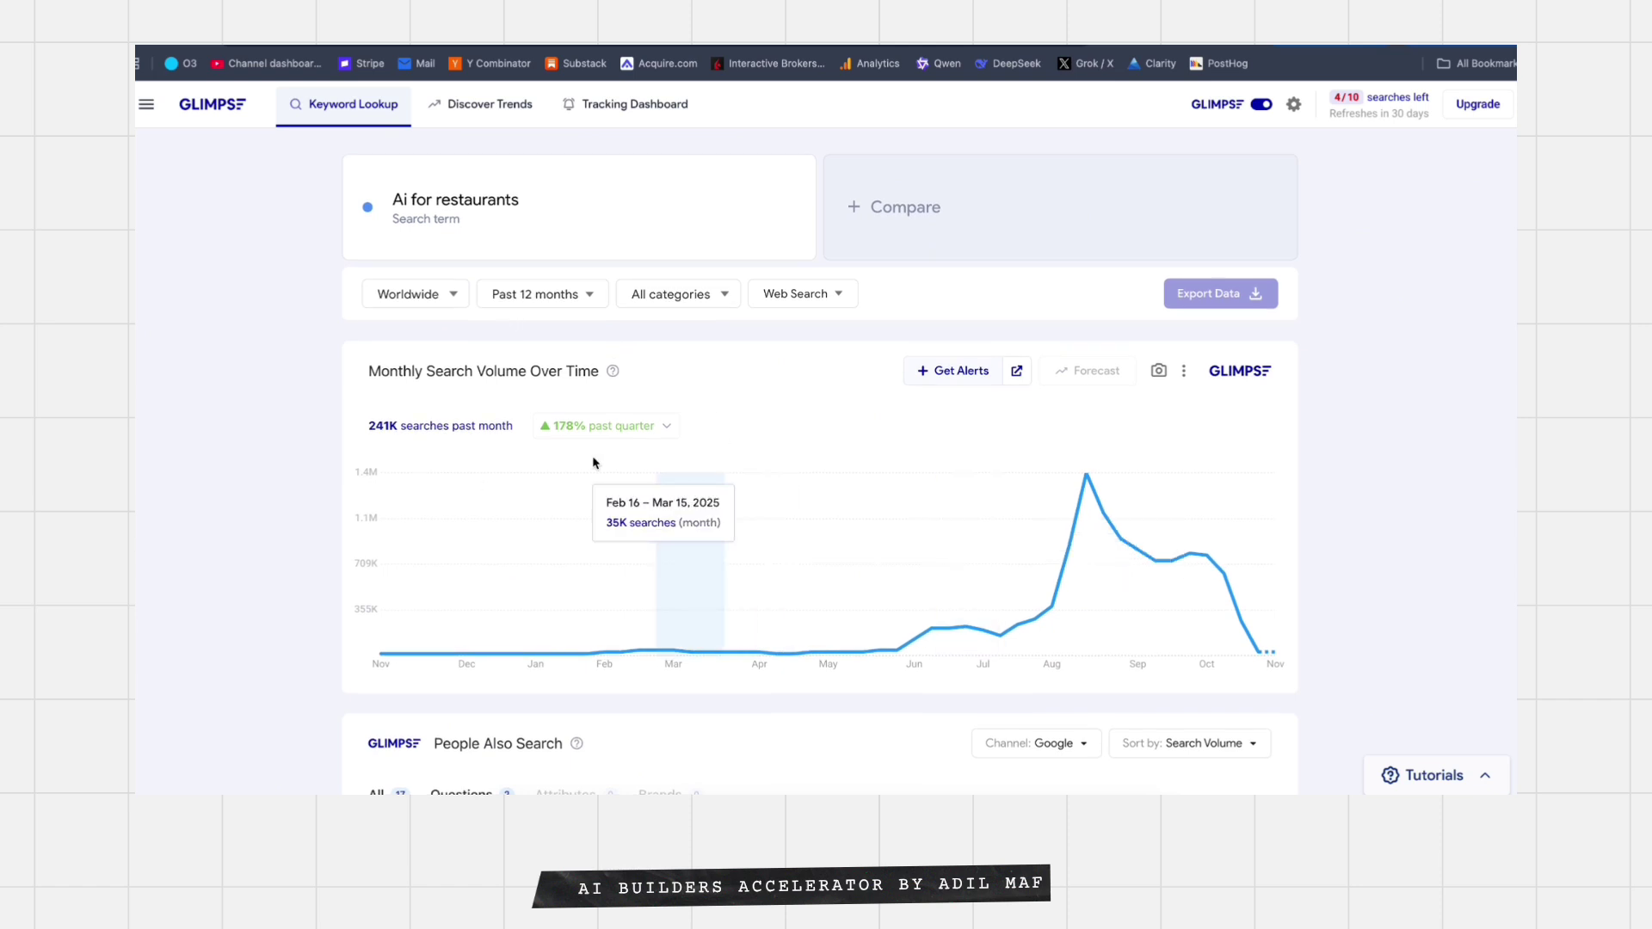
scroll(903, 634, down, 2)
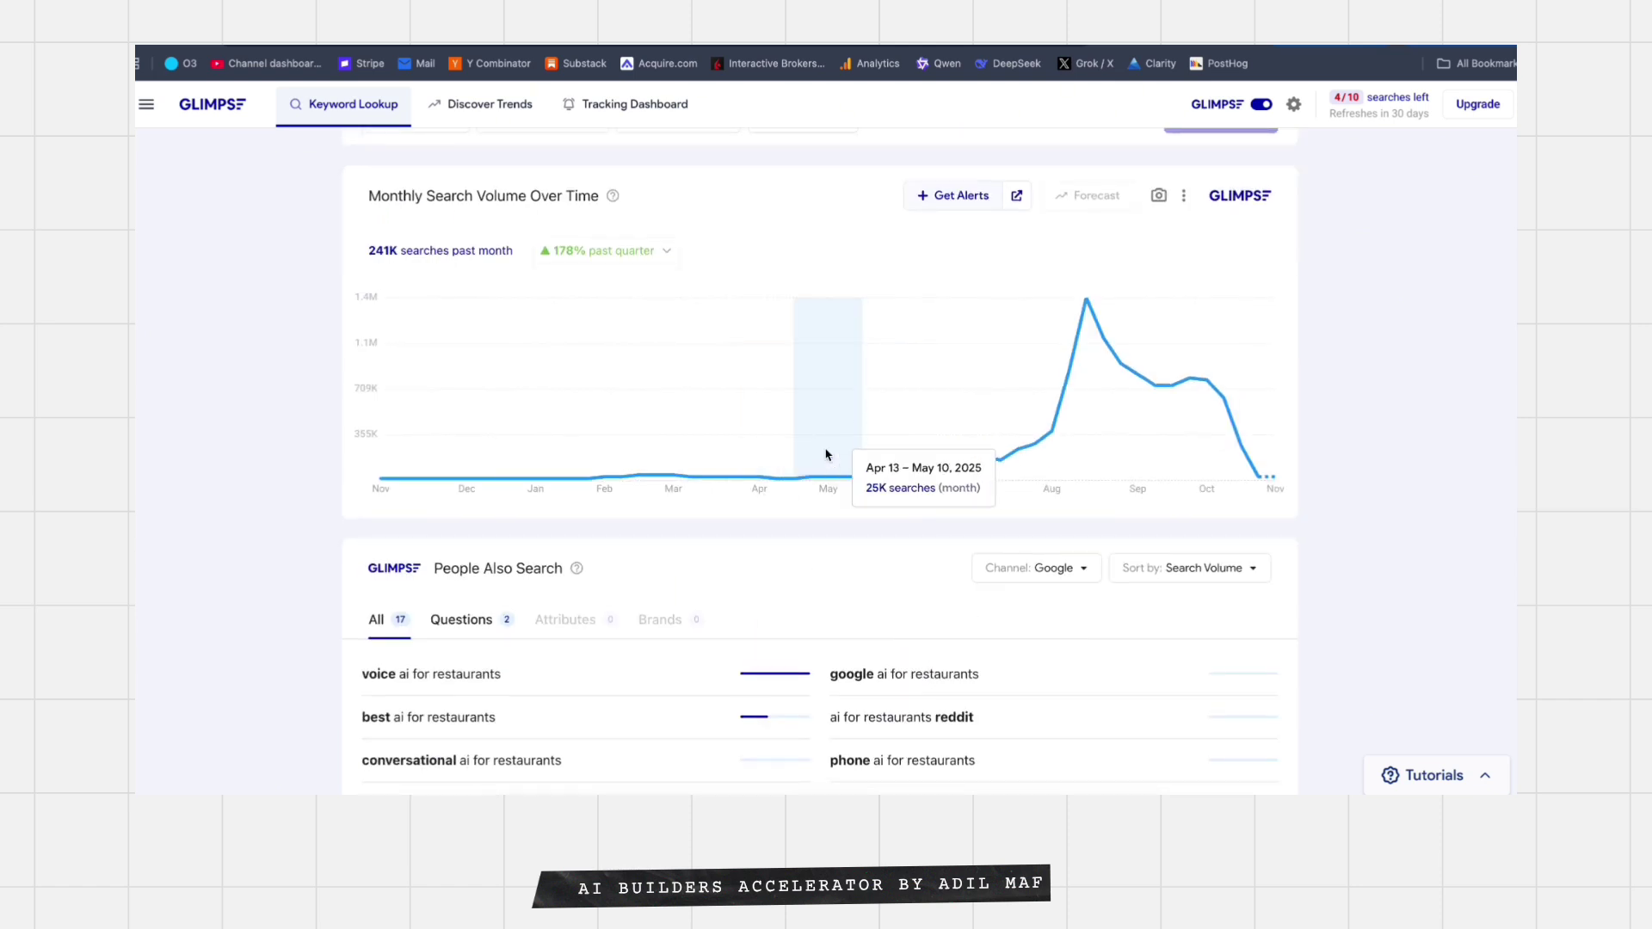
scroll(826, 455, down, 4)
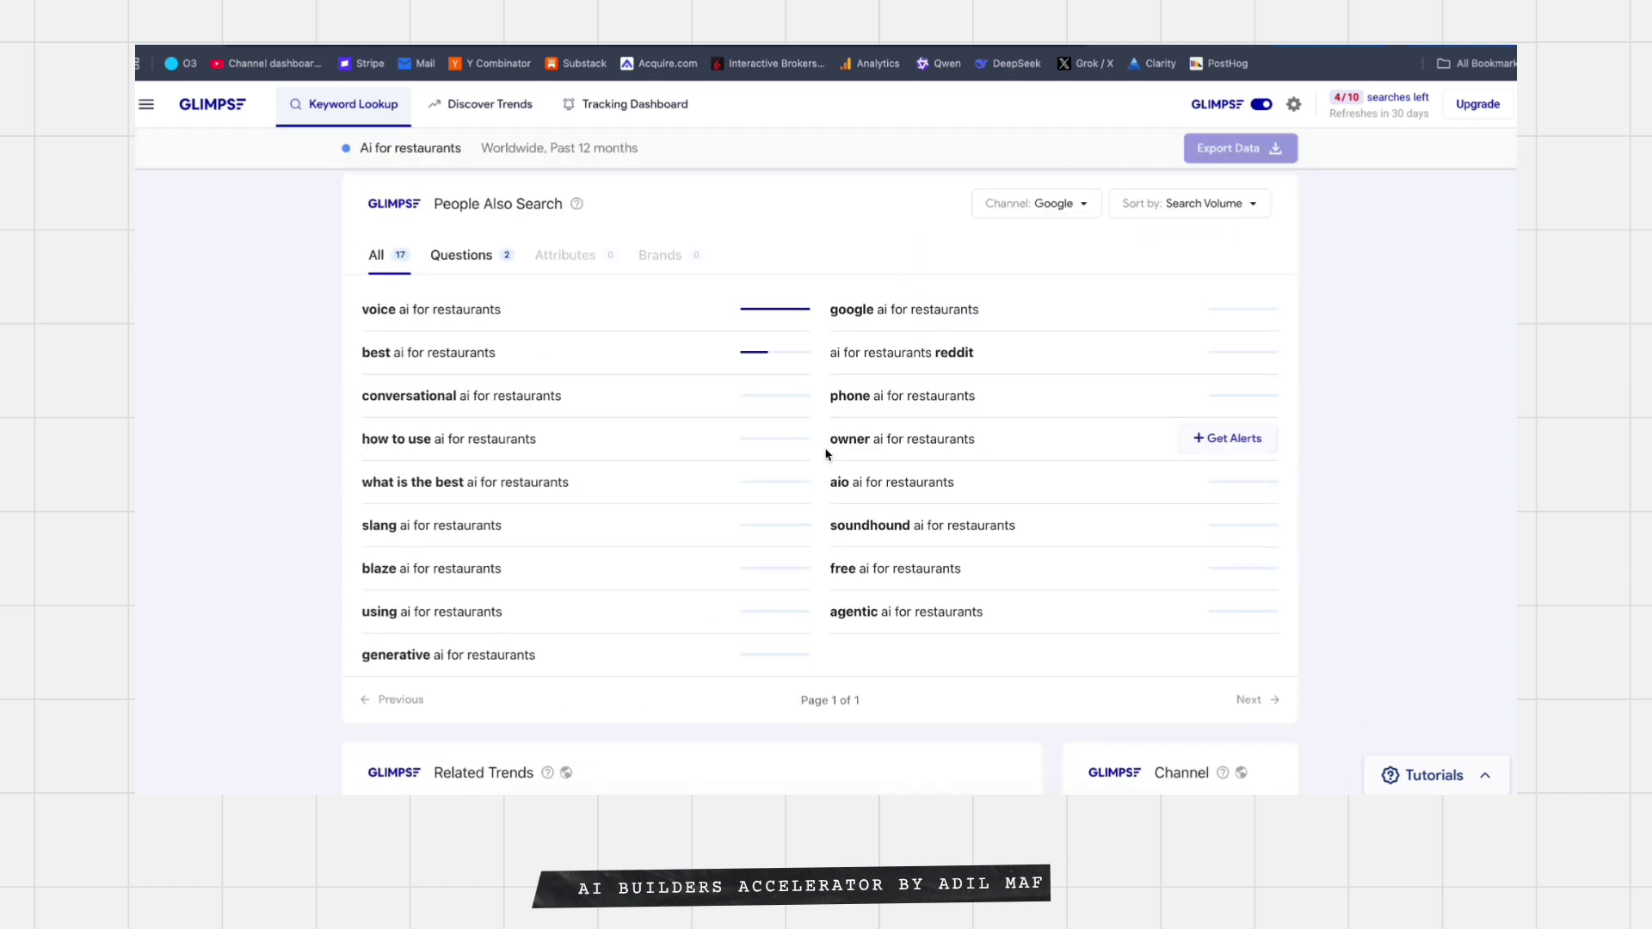
scroll(826, 456, up, 1)
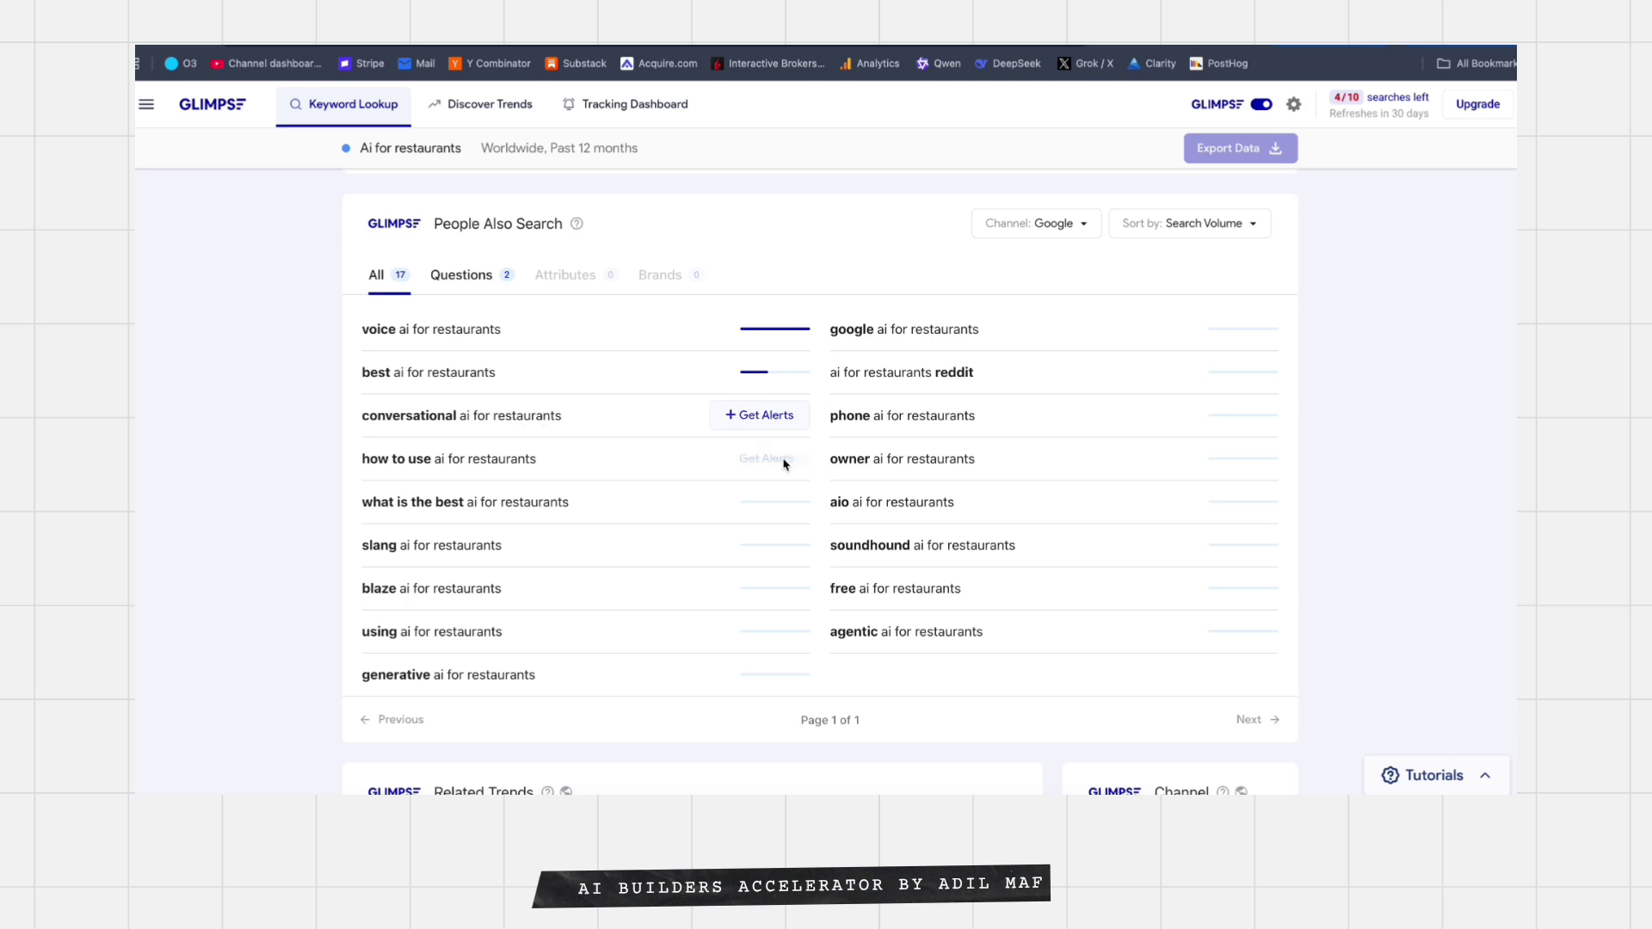
scroll(819, 461, down, 2)
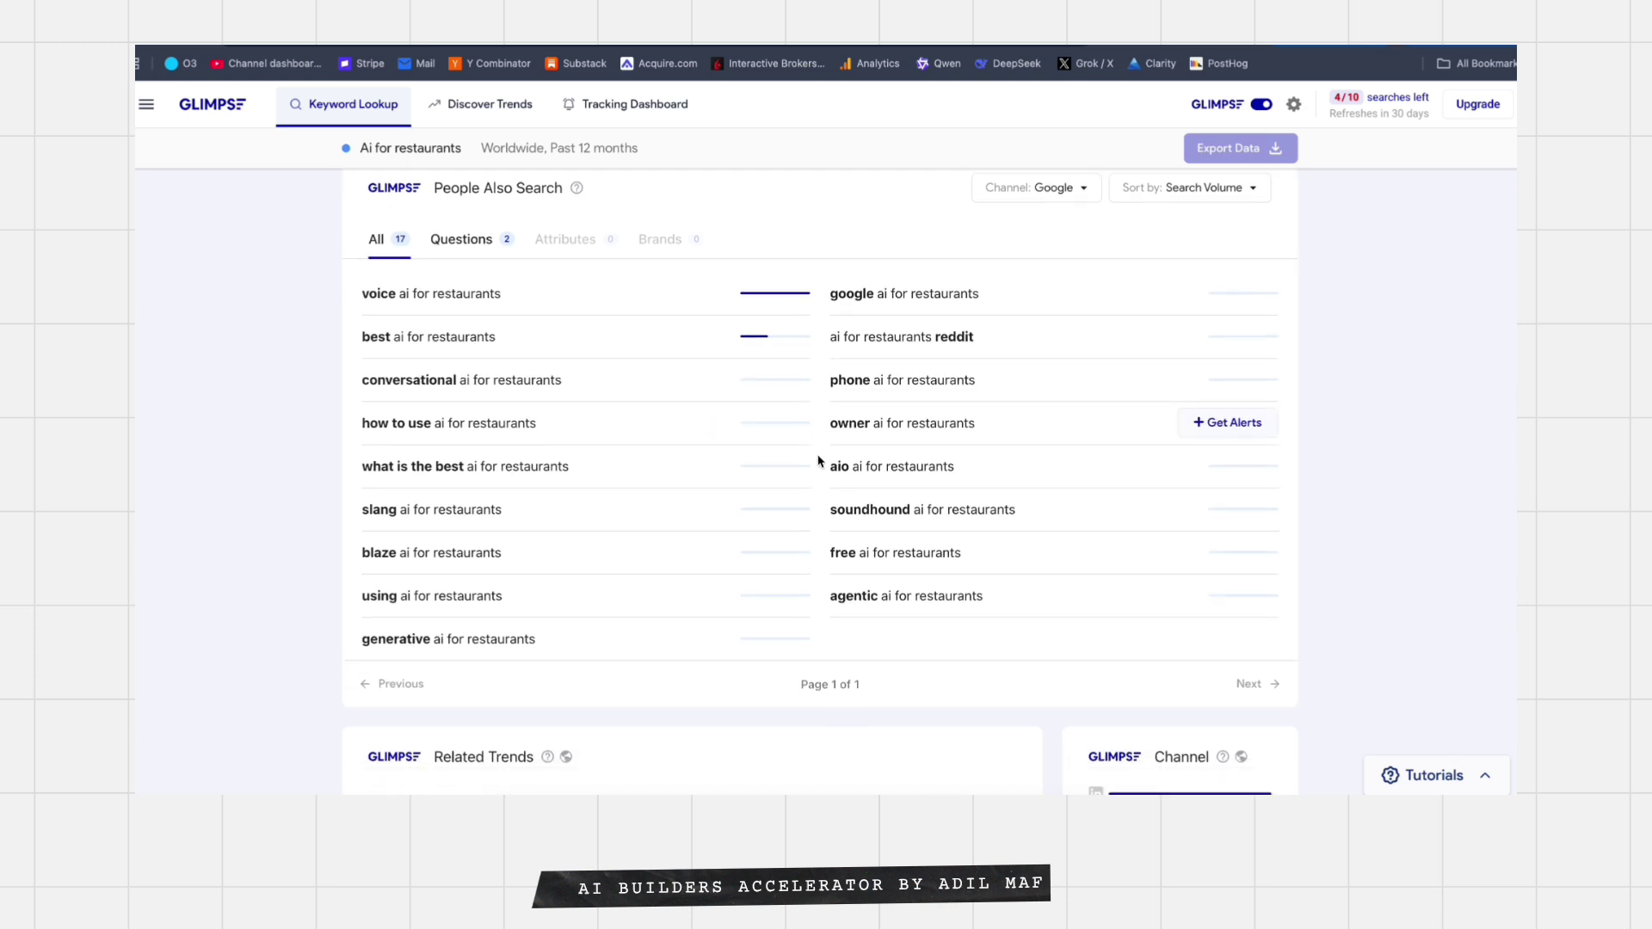
scroll(818, 461, down, 4)
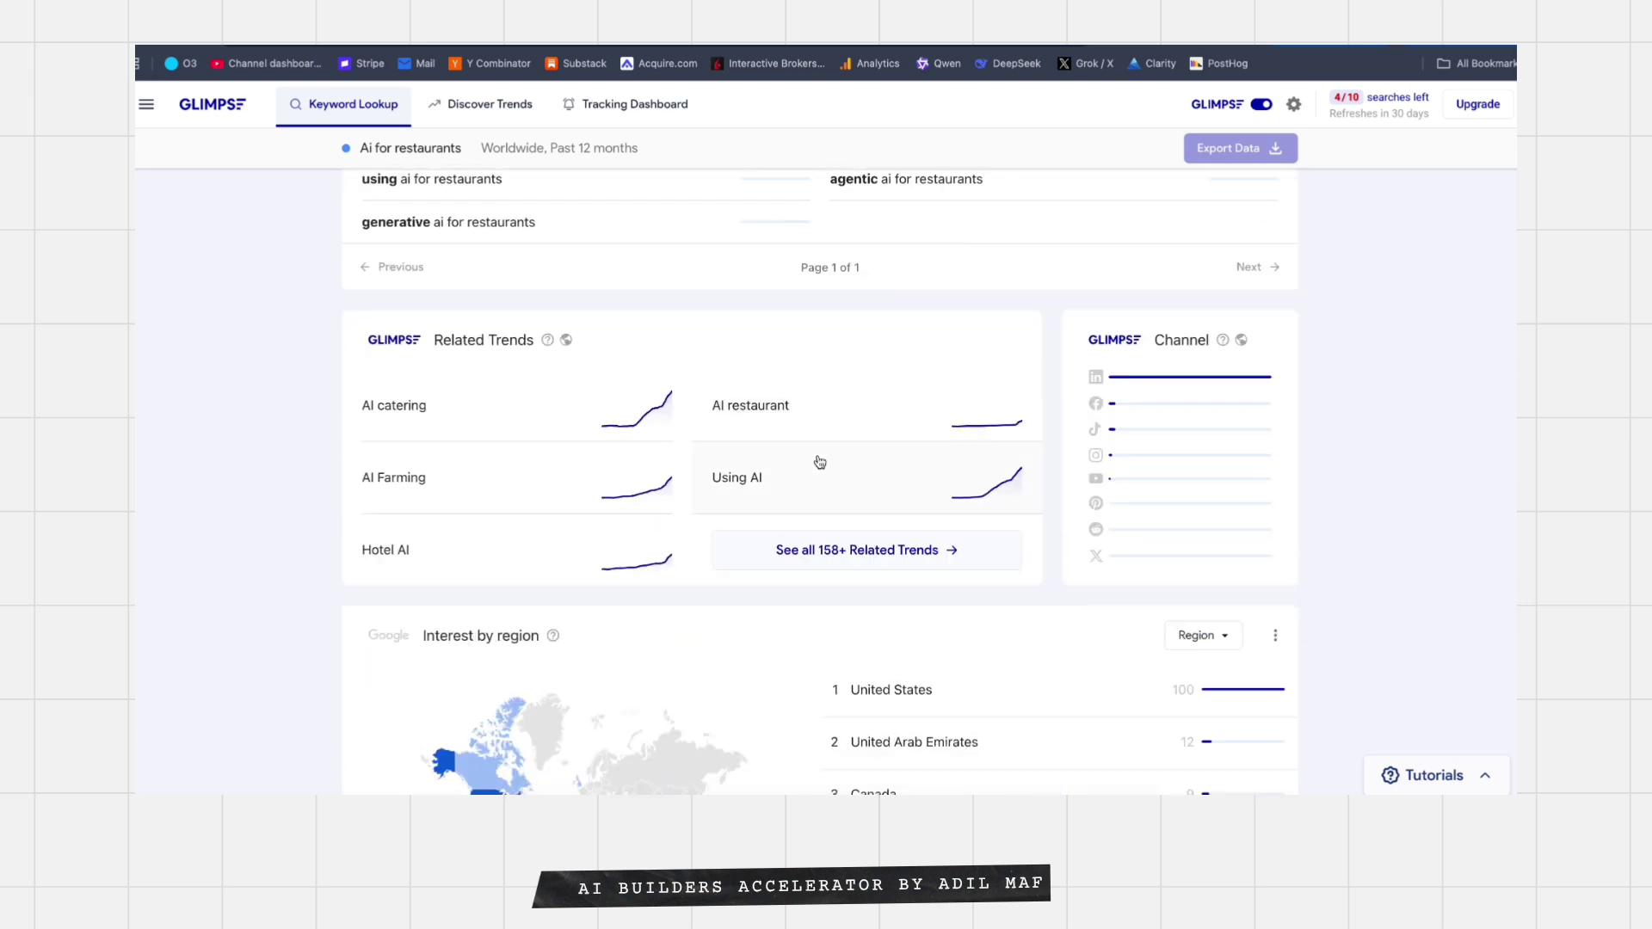
scroll(820, 462, down, 4)
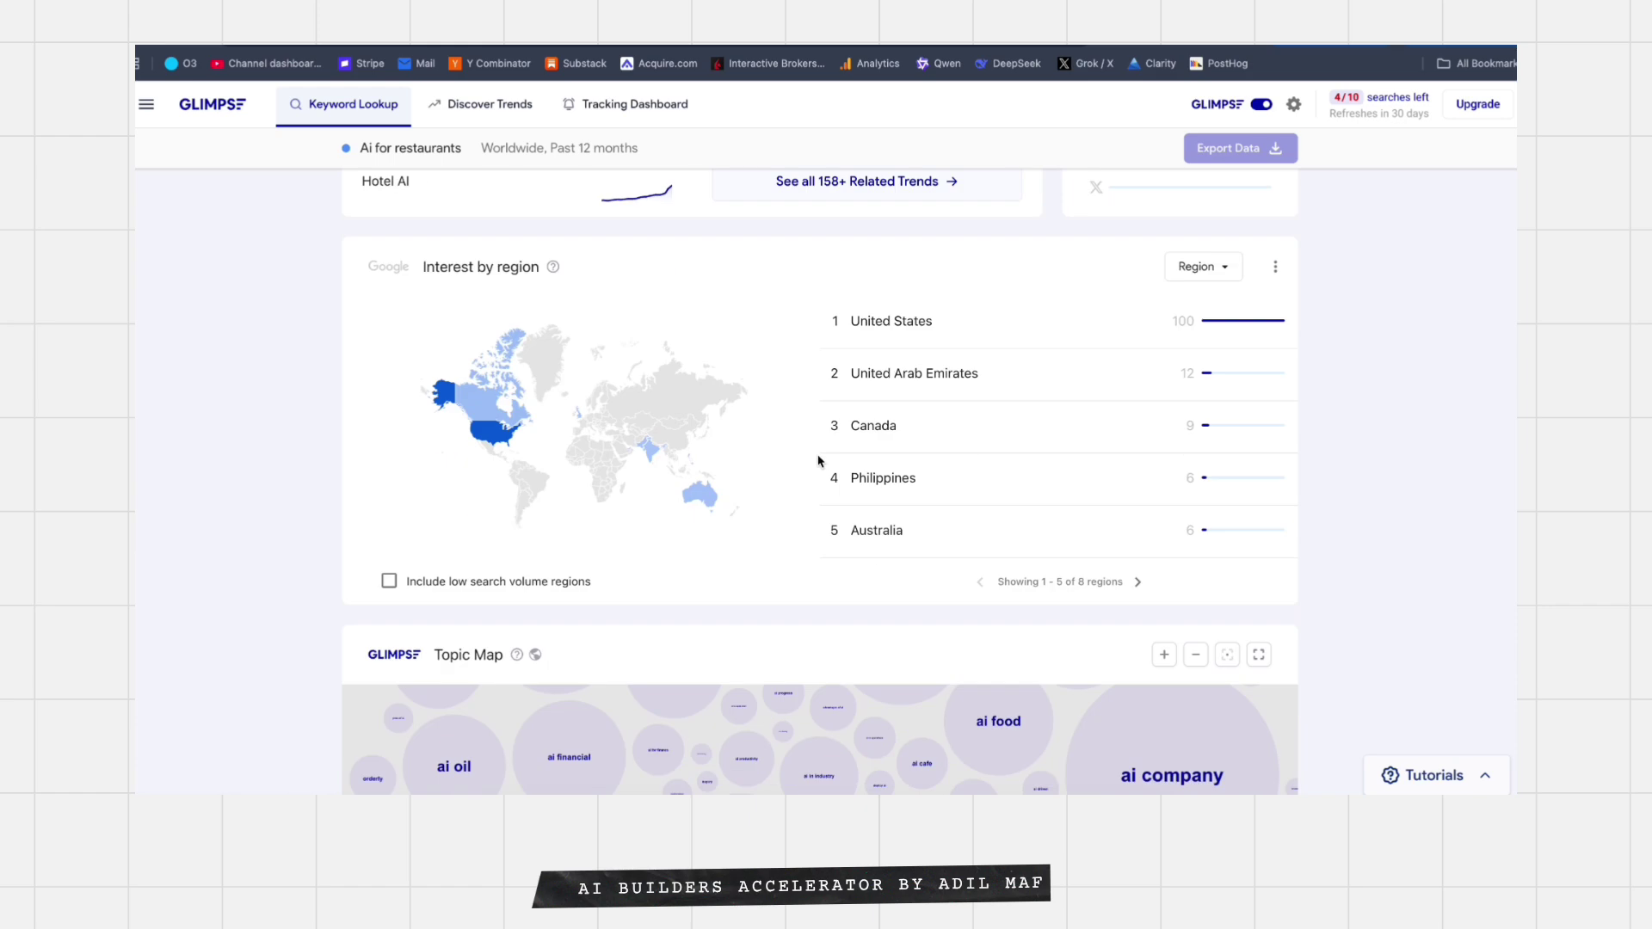
scroll(824, 465, up, 8)
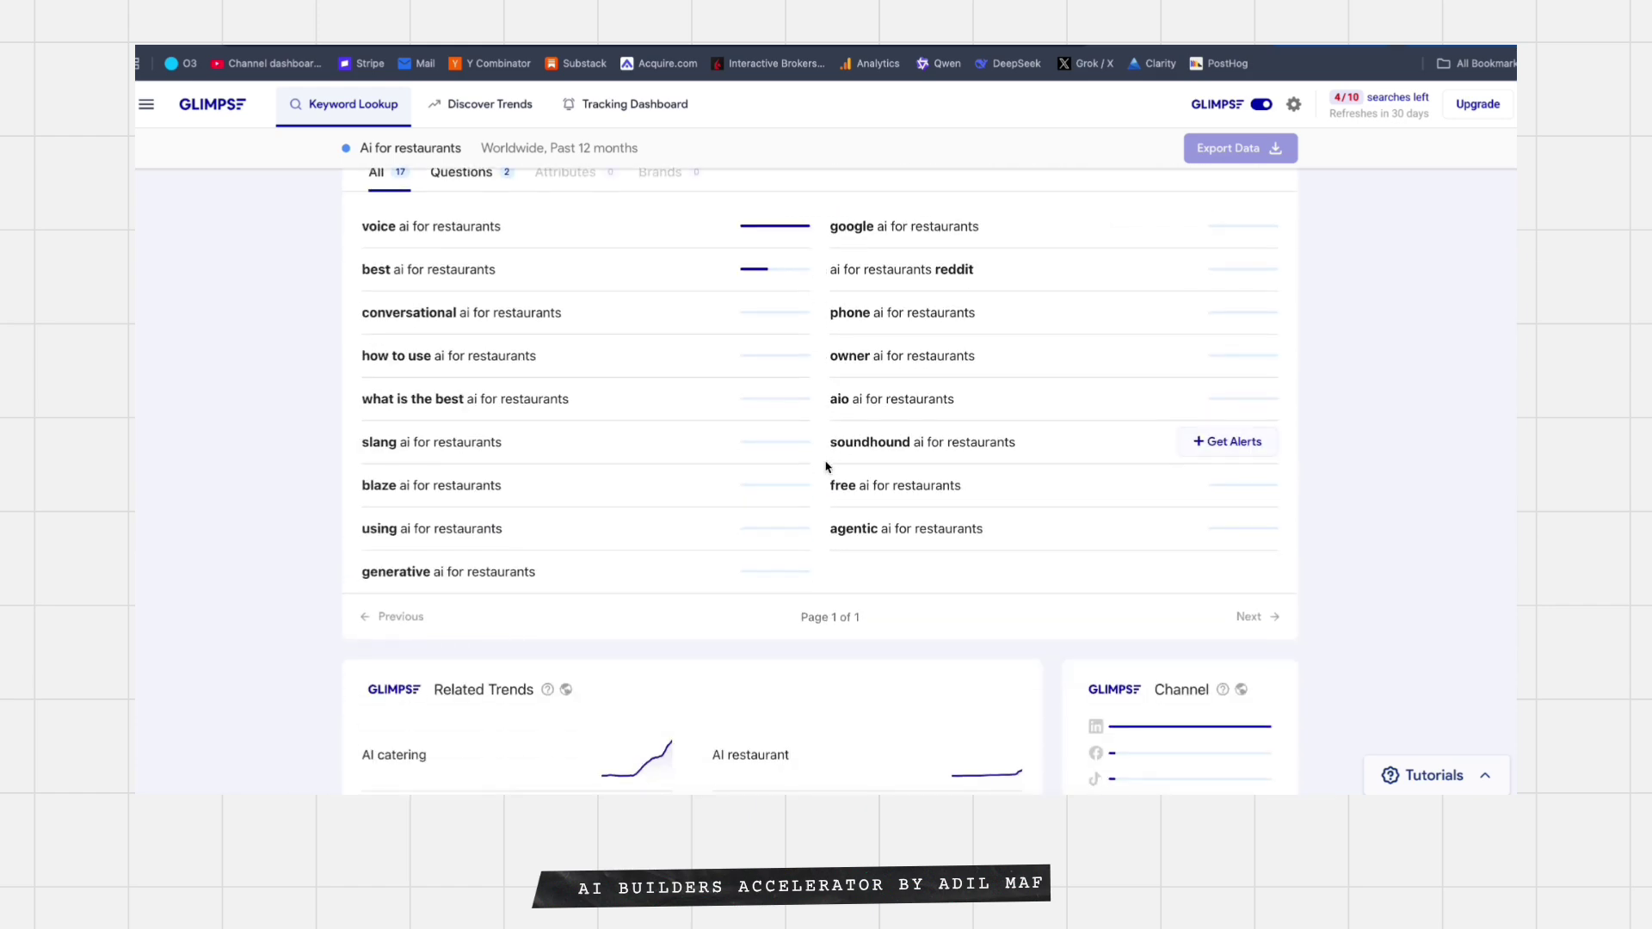
scroll(827, 467, down, 5)
scroll(827, 467, down, 6)
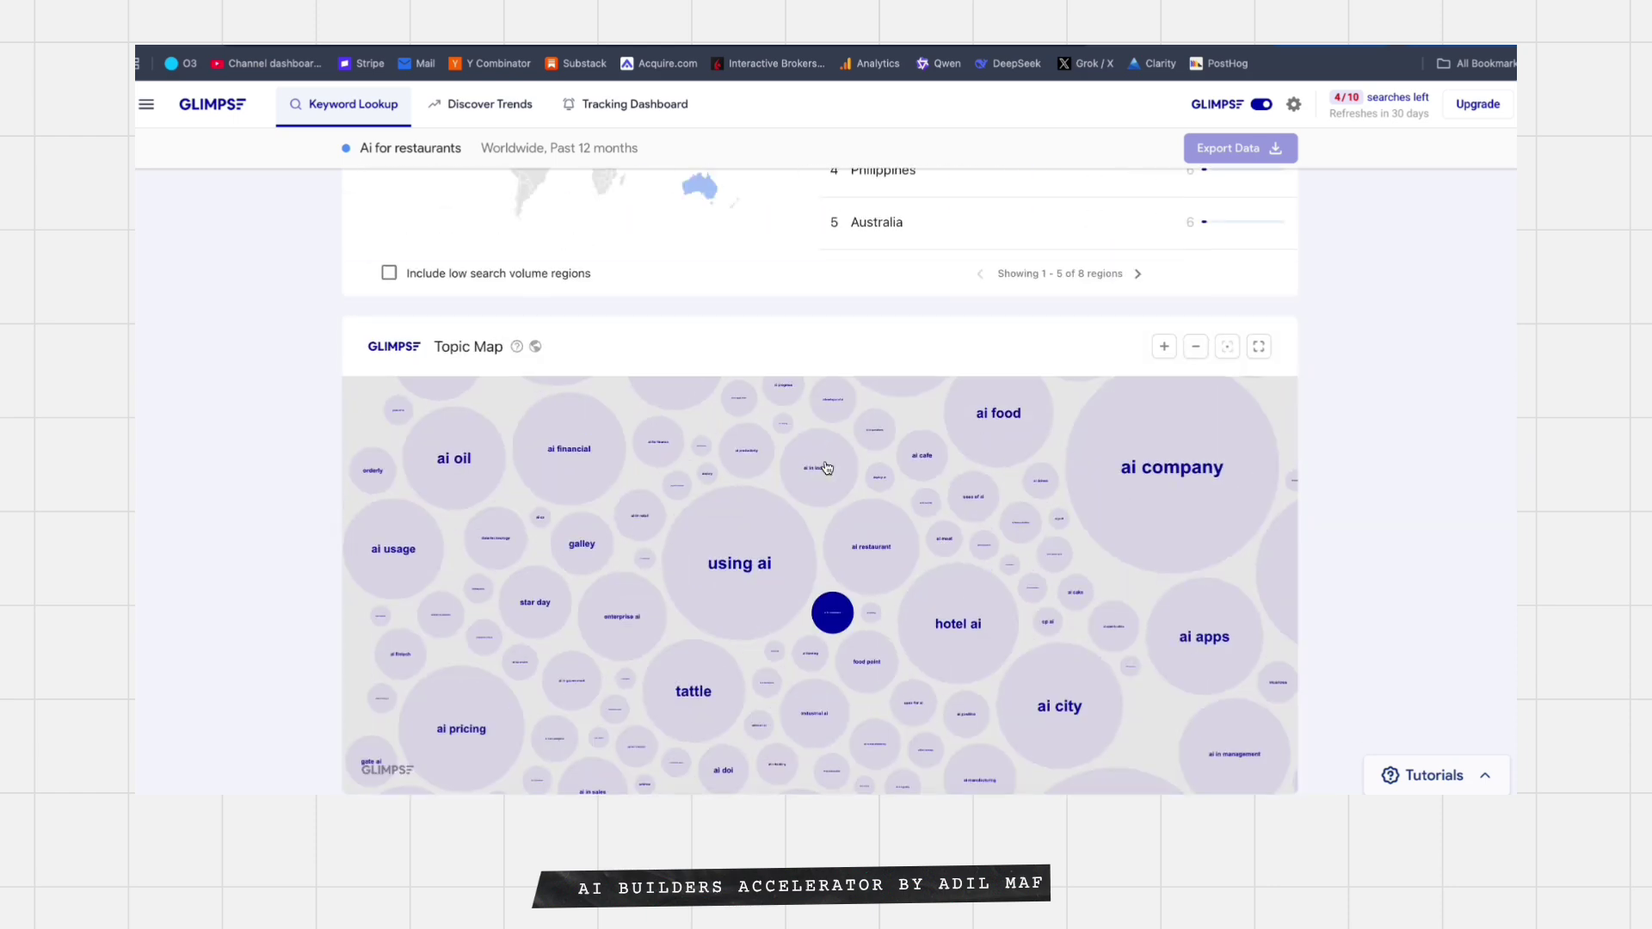
scroll(826, 465, up, 6)
scroll(826, 461, down, 2)
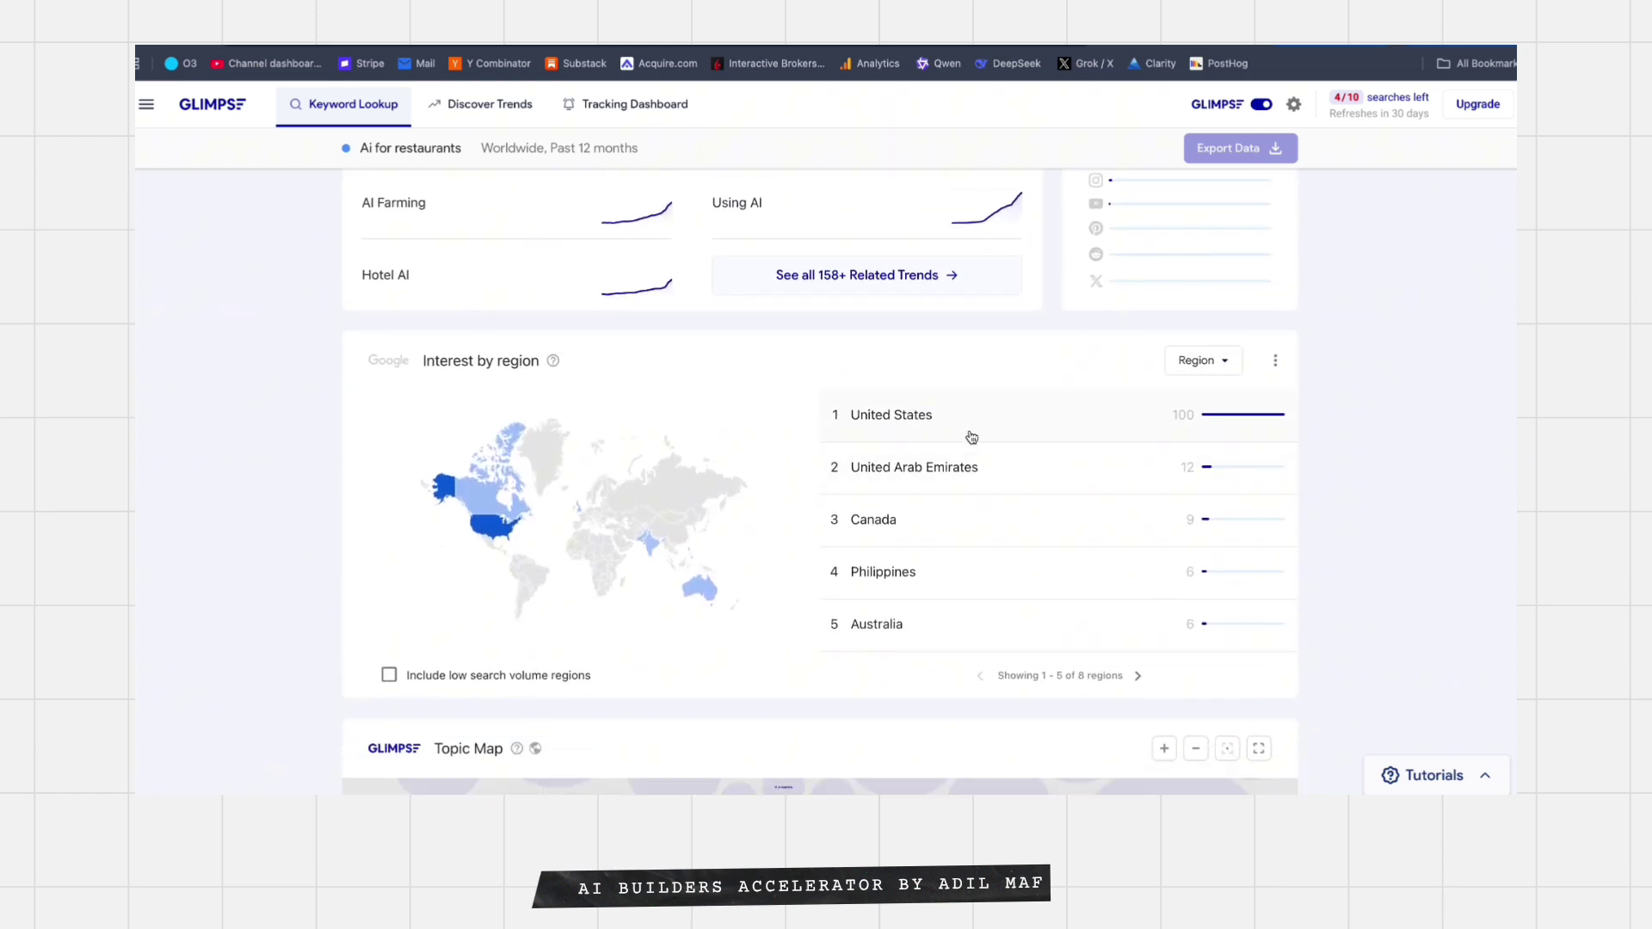
scroll(972, 465, down, 6)
scroll(971, 473, up, 7)
scroll(971, 469, down, 8)
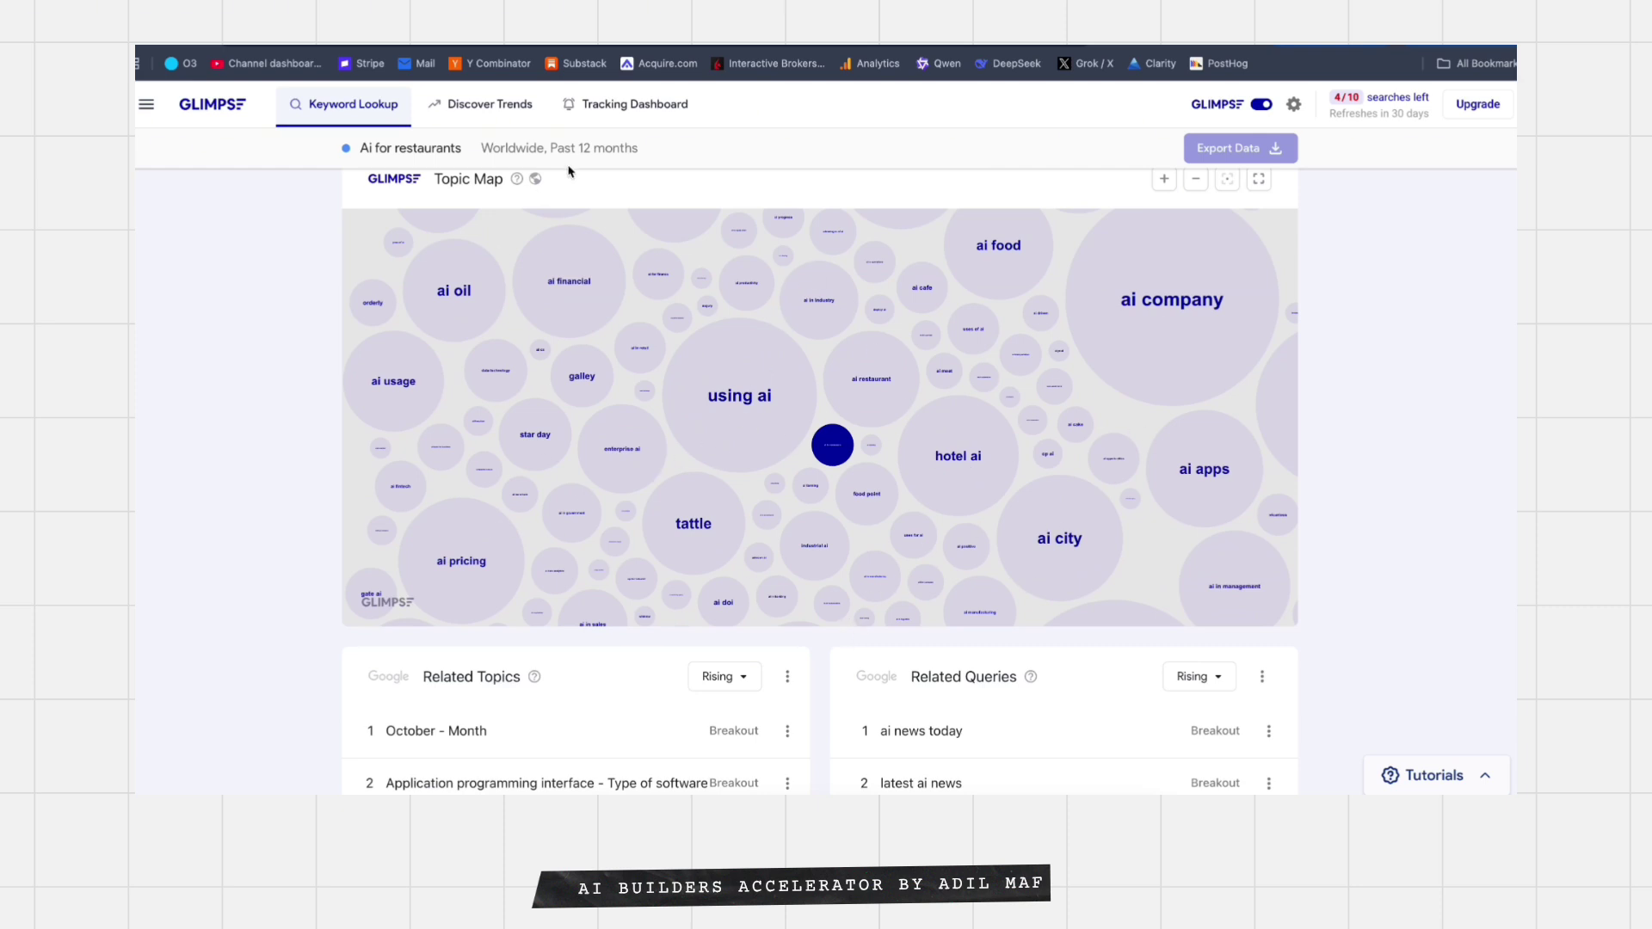
scroll(826, 430, down, 3)
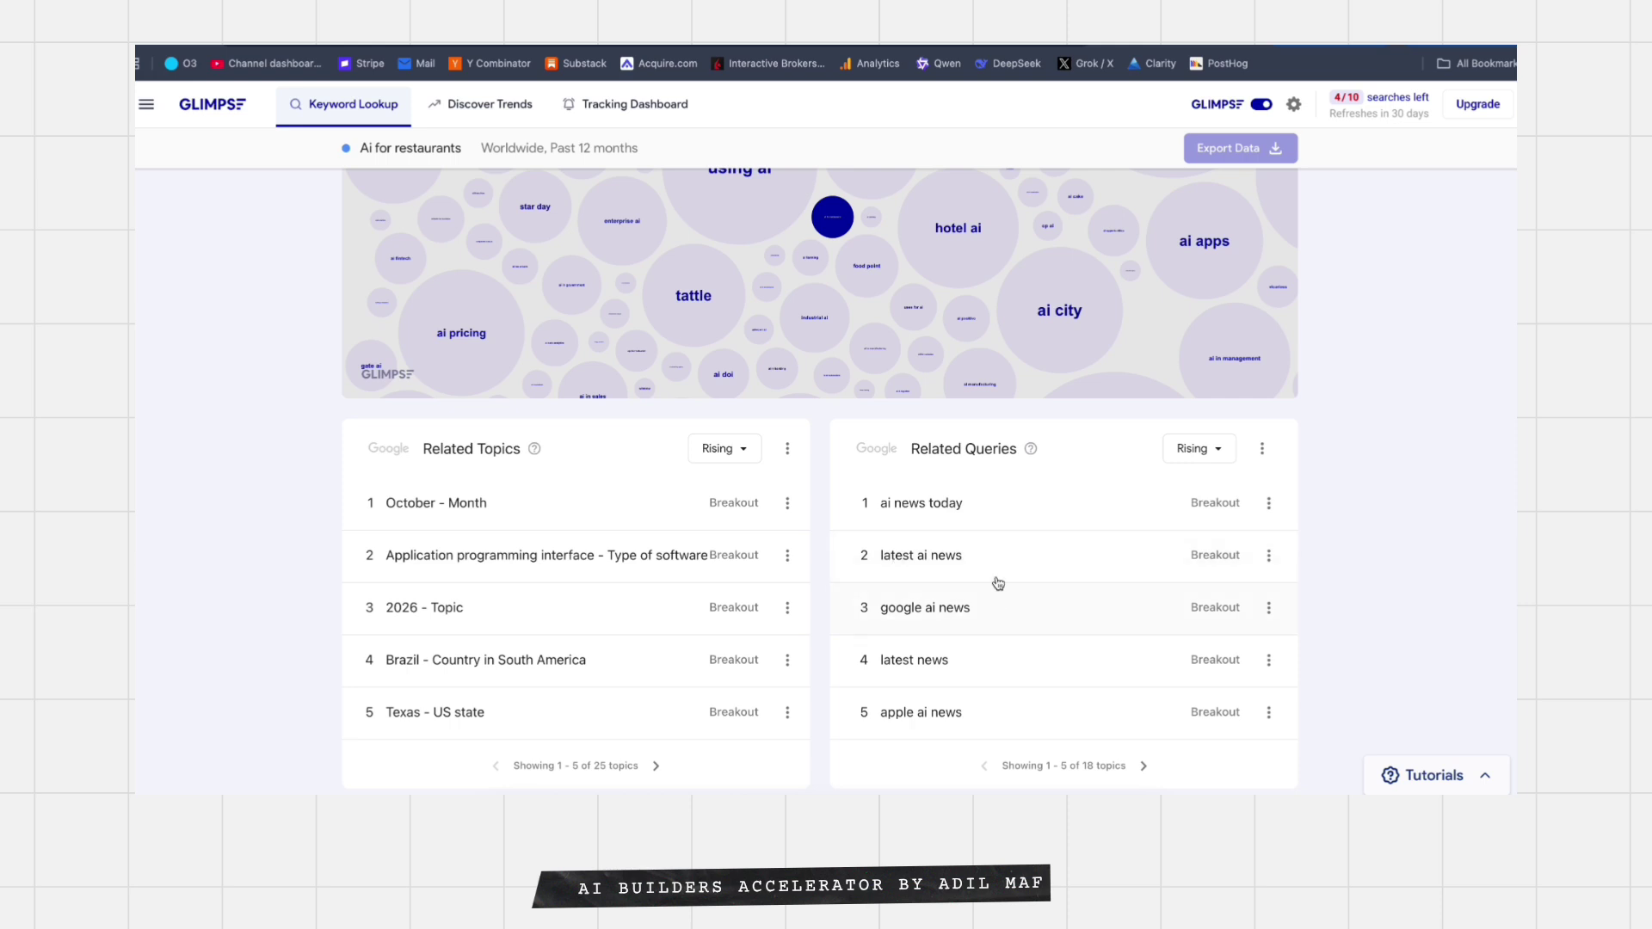
scroll(966, 547, up, 15)
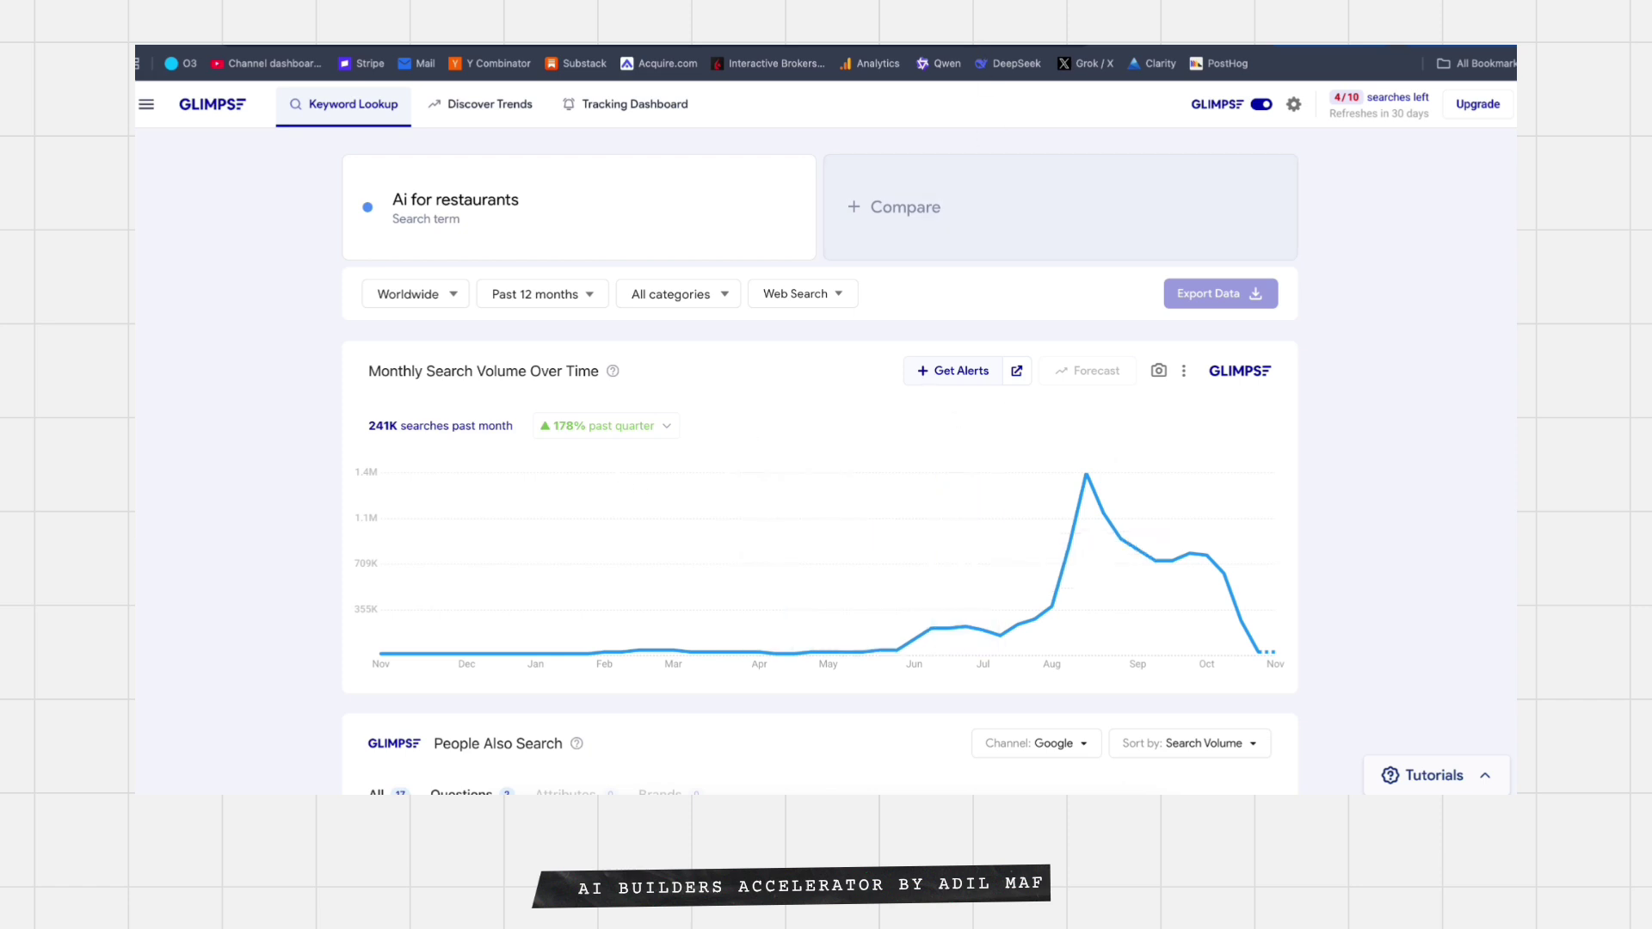
Step: Open Premium Pricing (6.6K volume, +560%) and scroll to its categories and related topics
click(895, 40)
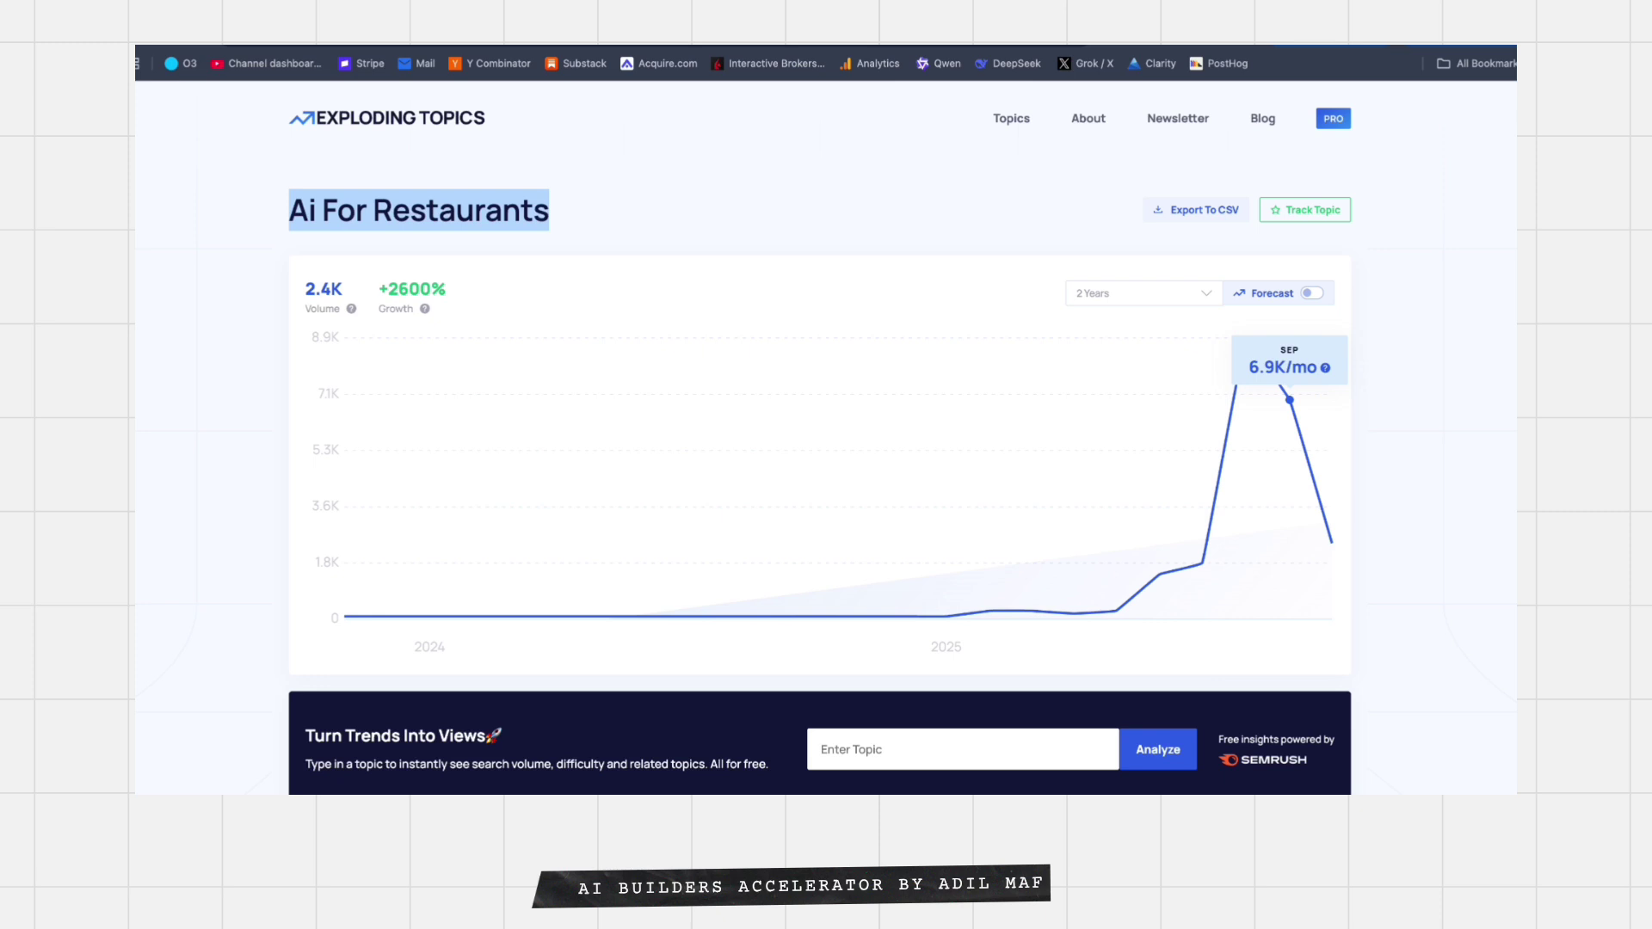
click(892, 38)
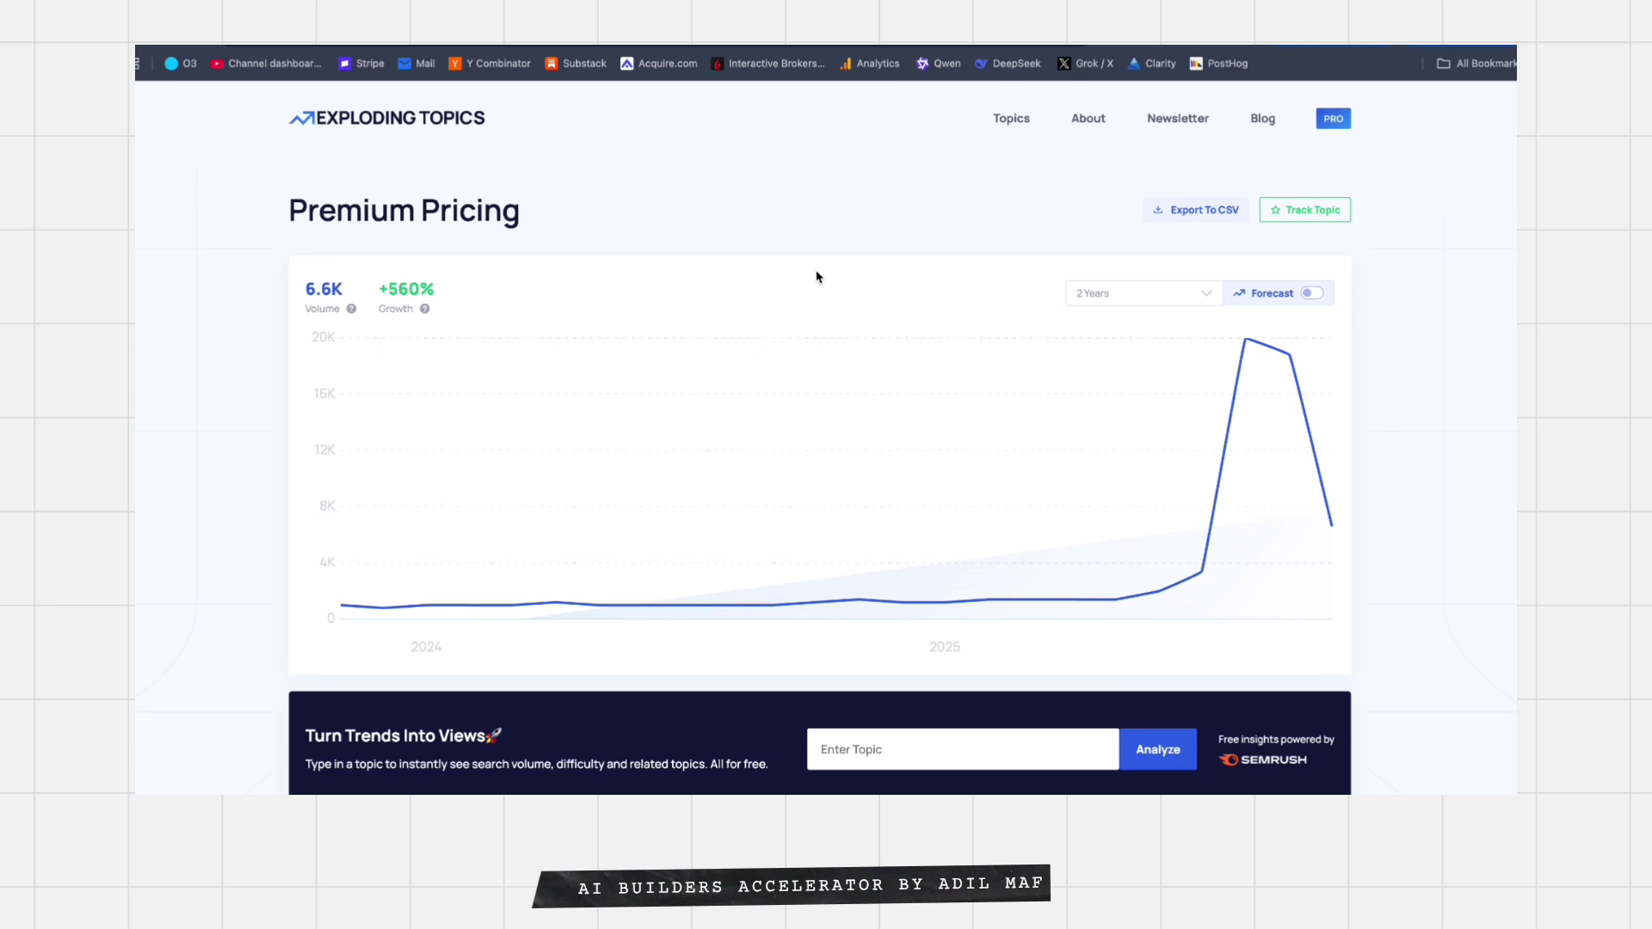
scroll(818, 276, down, 1)
scroll(817, 276, up, 1)
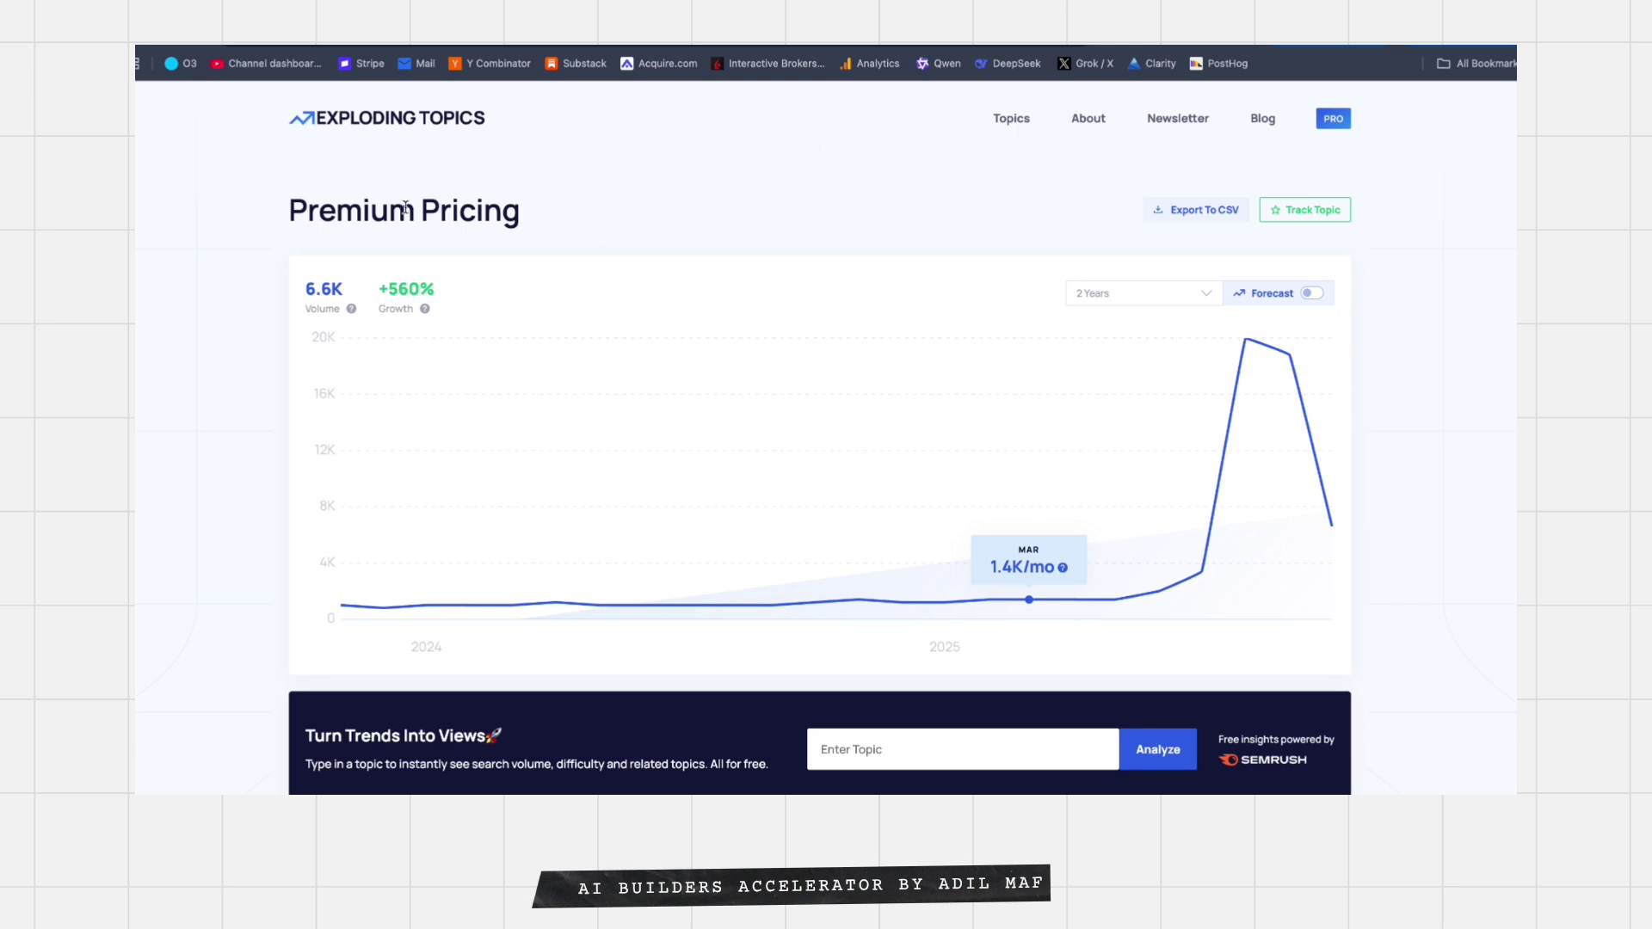
scroll(848, 291, down, 1)
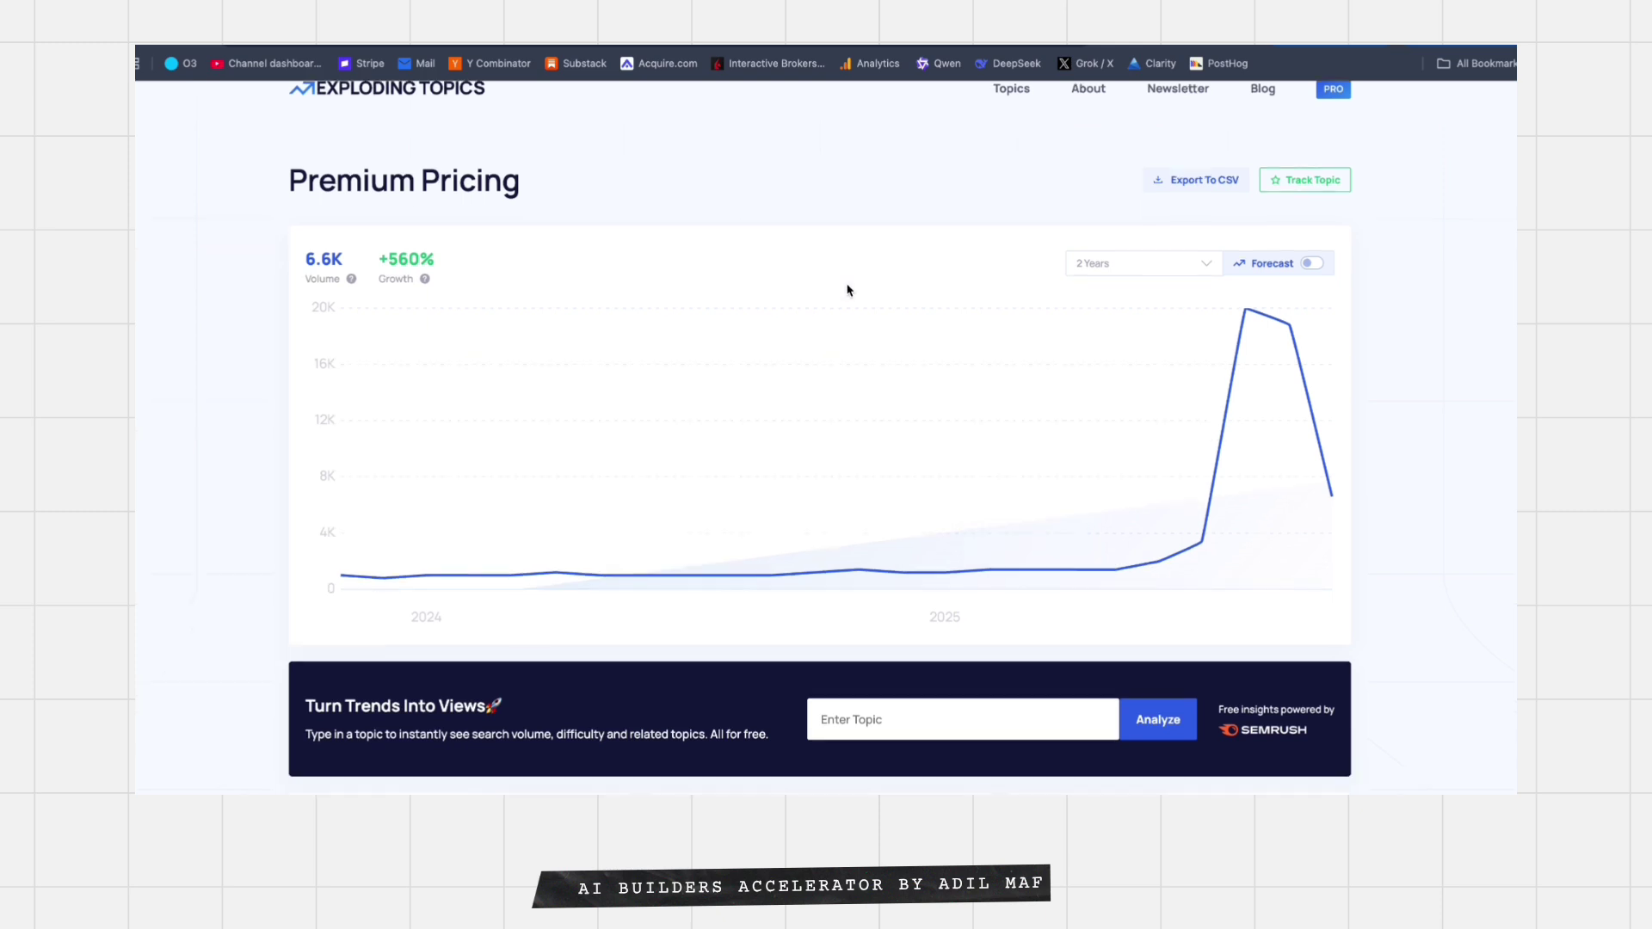
scroll(847, 291, down, 1)
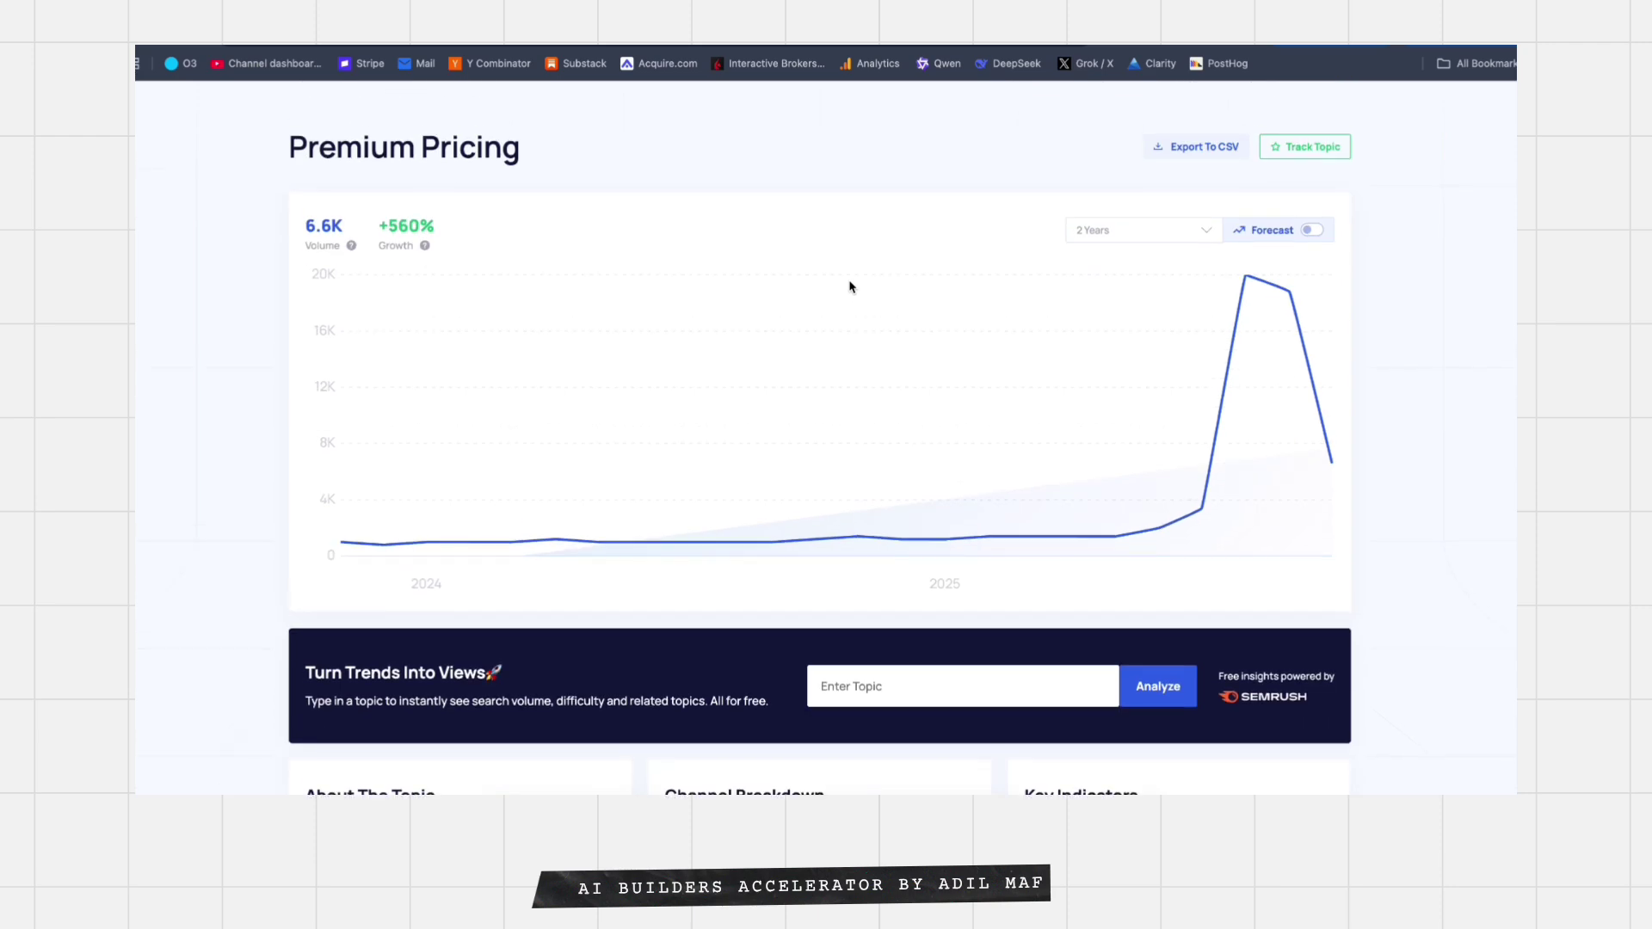
scroll(850, 287, down, 10)
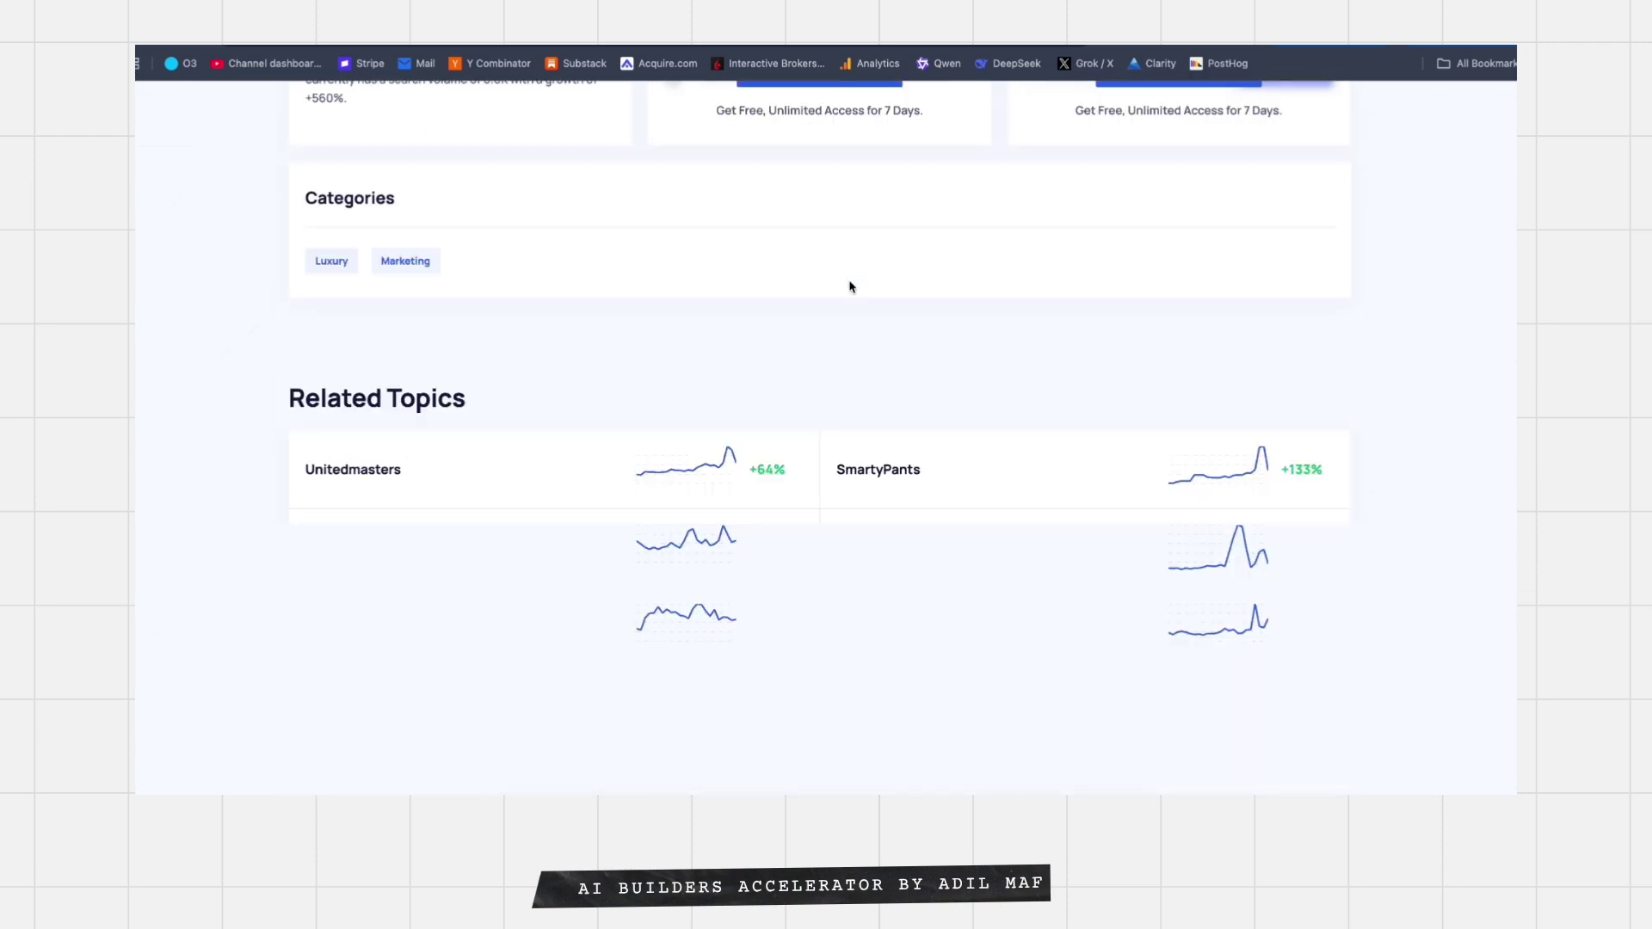
scroll(851, 286, down, 2)
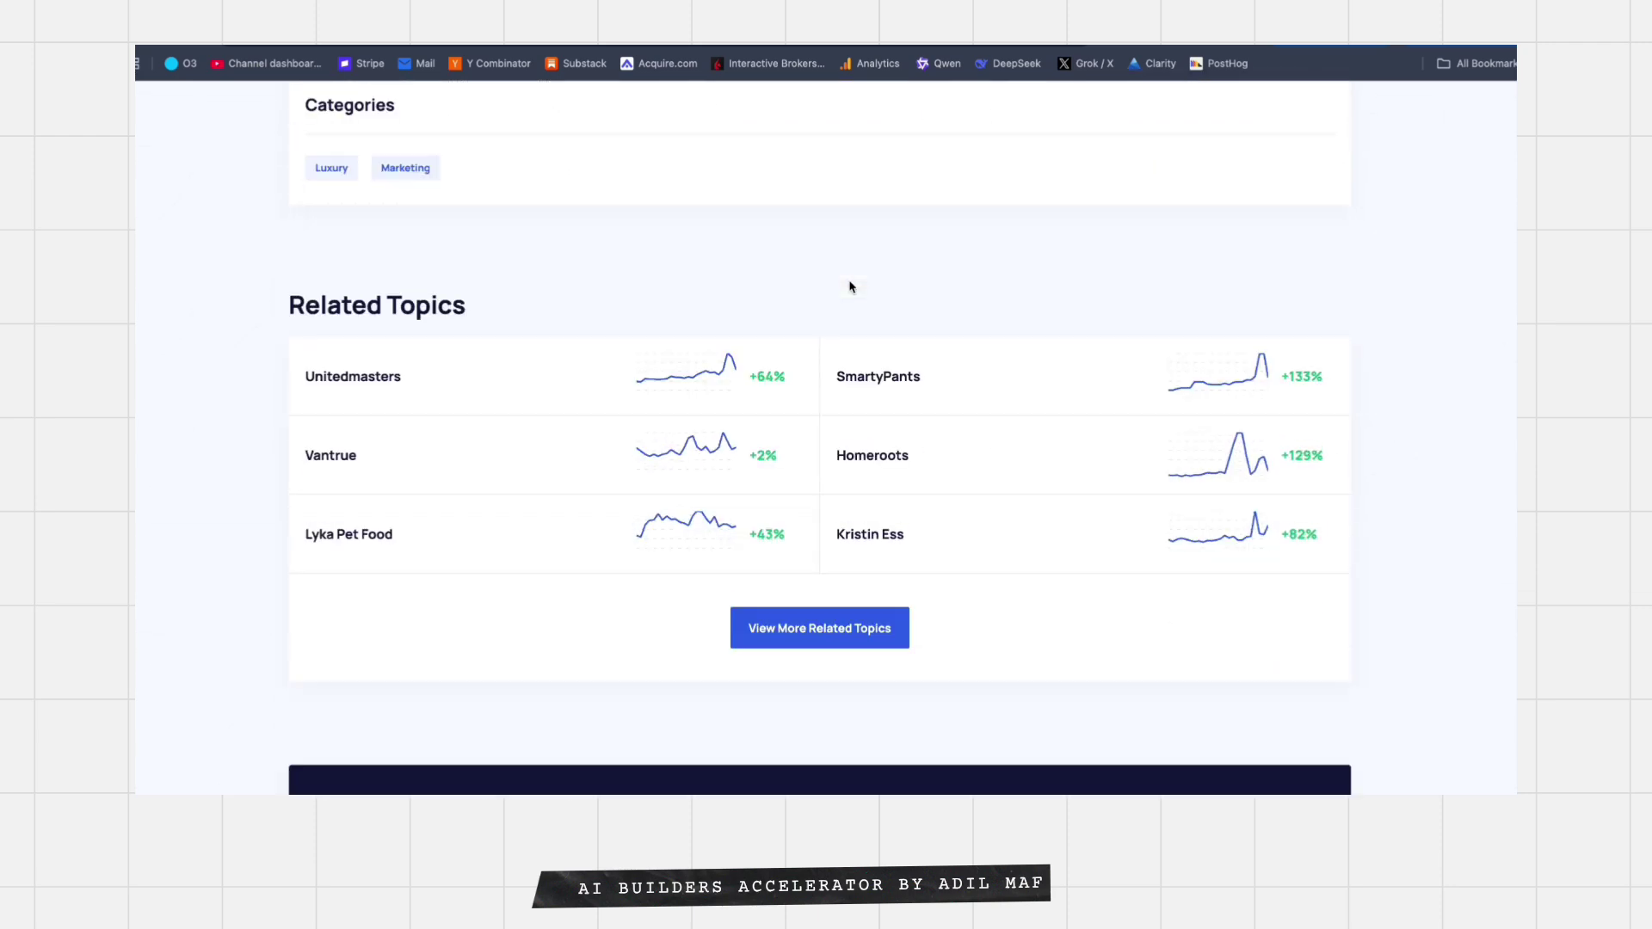